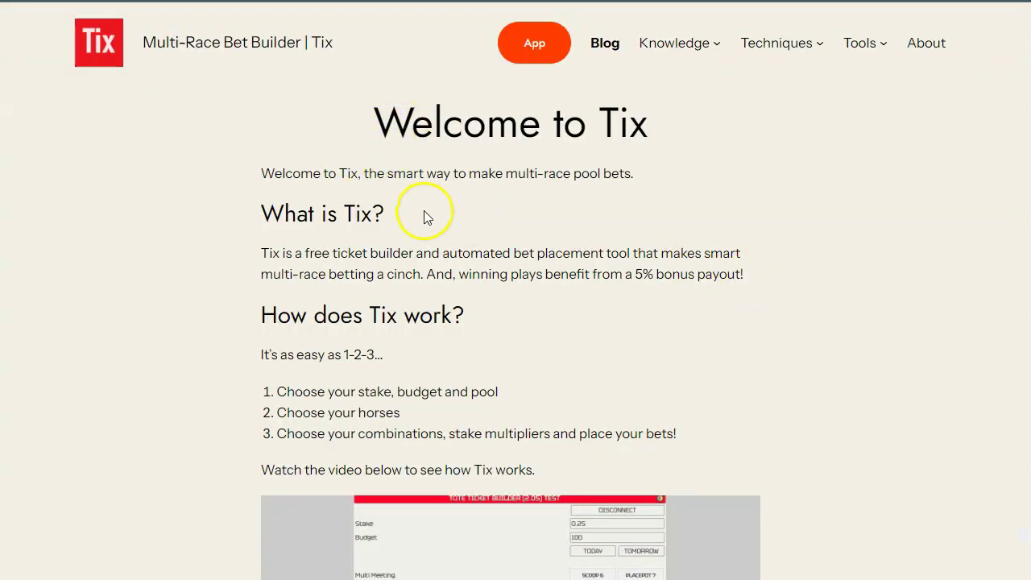
# Step: Look over the Tix welcome page and the topics offered under Knowledge
pyautogui.scroll(-3, 425, 219)
pyautogui.scroll(-6, 387, 316)
pyautogui.scroll(-7, 398, 316)
pyautogui.scroll(15, 409, 320)
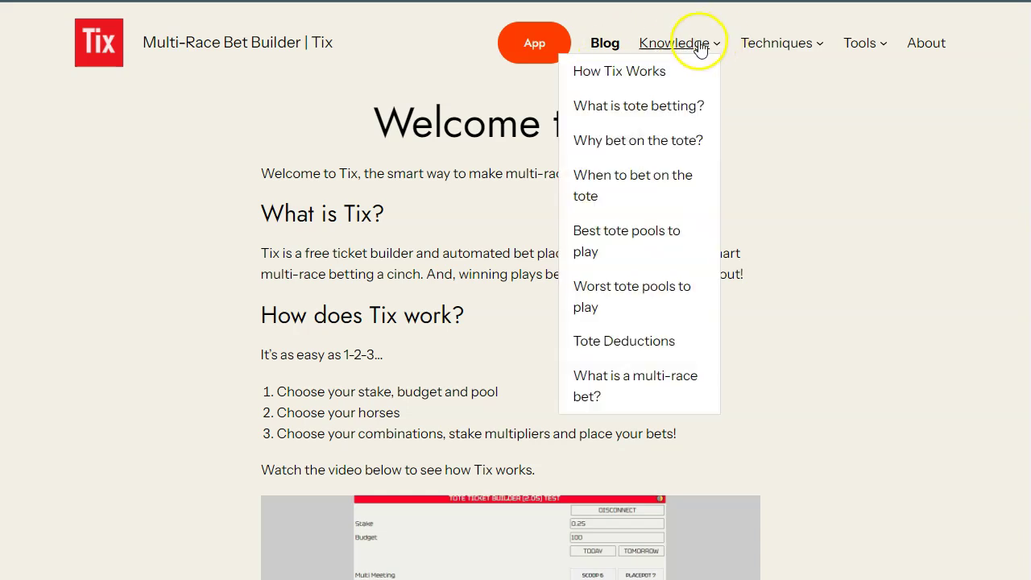
pyautogui.moveTo(773, 46)
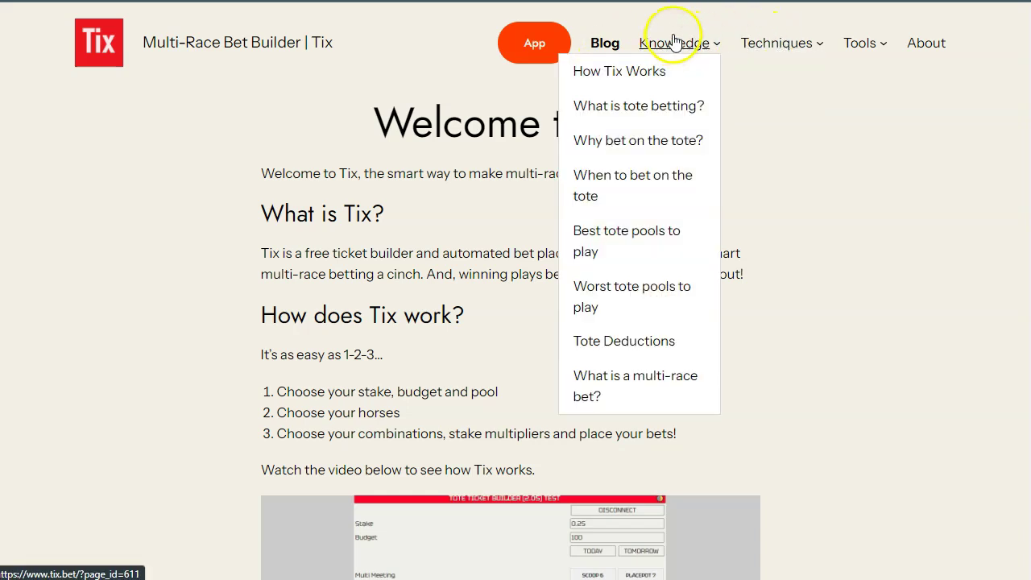
pyautogui.click(250, 226)
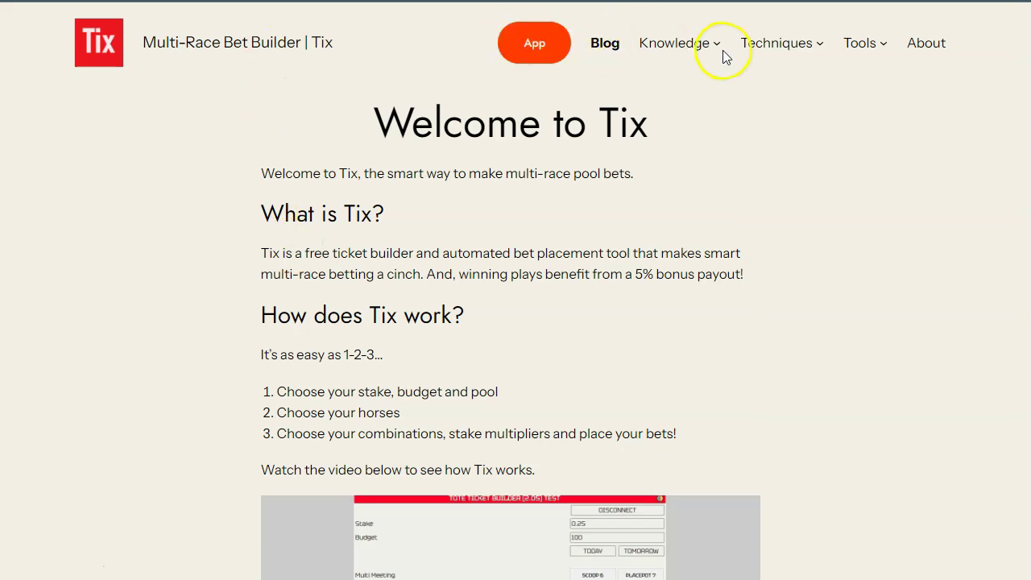
# Step: Open the Tix ticket builder app and connect it to the Tote account by logging in with the filled-in credentials
pyautogui.click(531, 48)
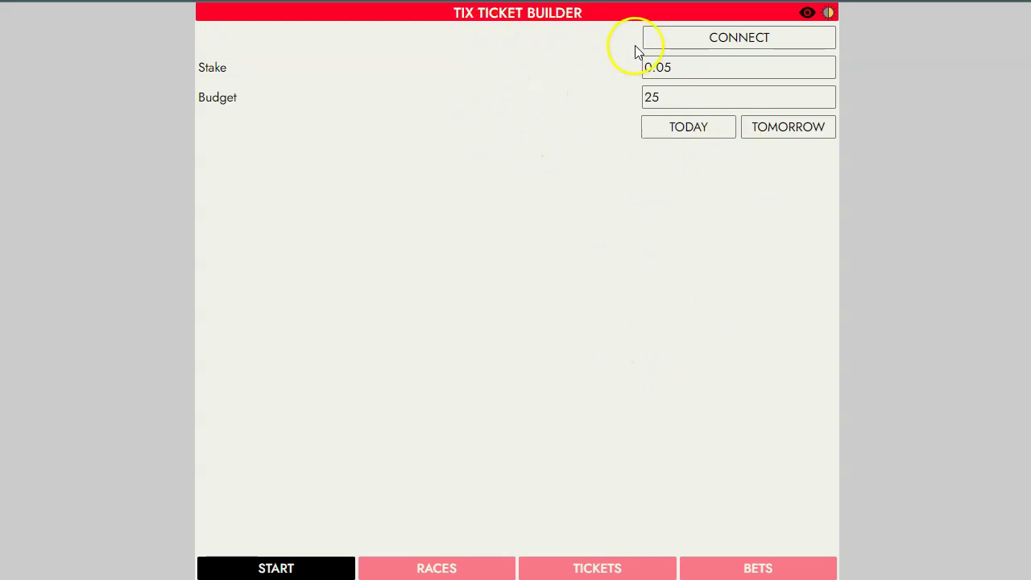
pyautogui.click(739, 42)
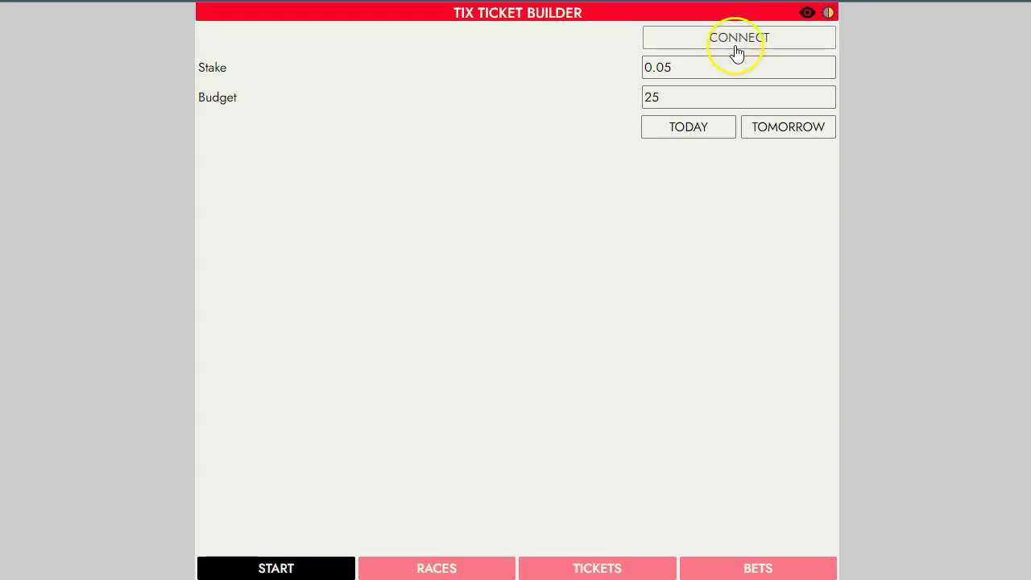
pyautogui.click(735, 44)
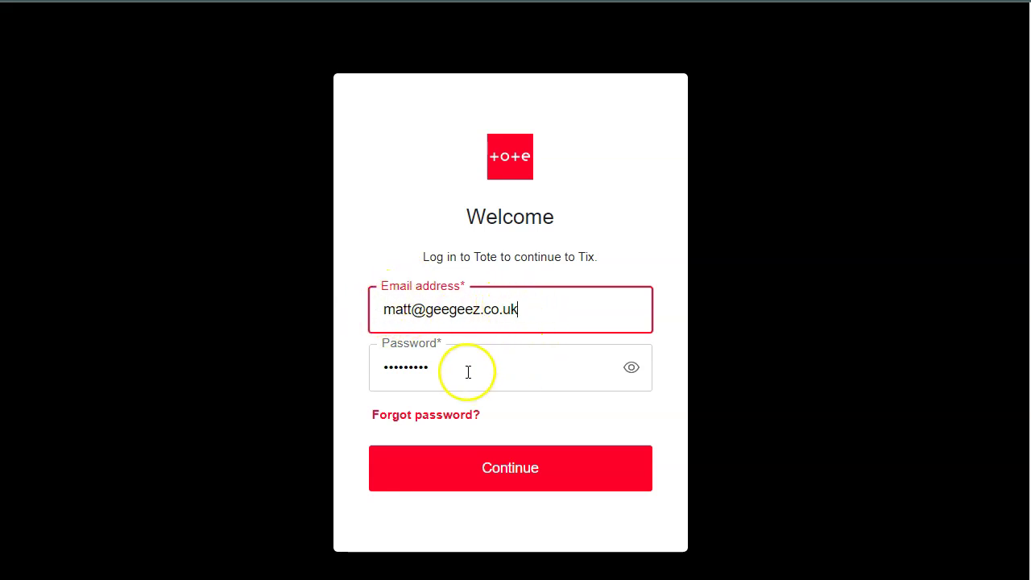
pyautogui.click(516, 472)
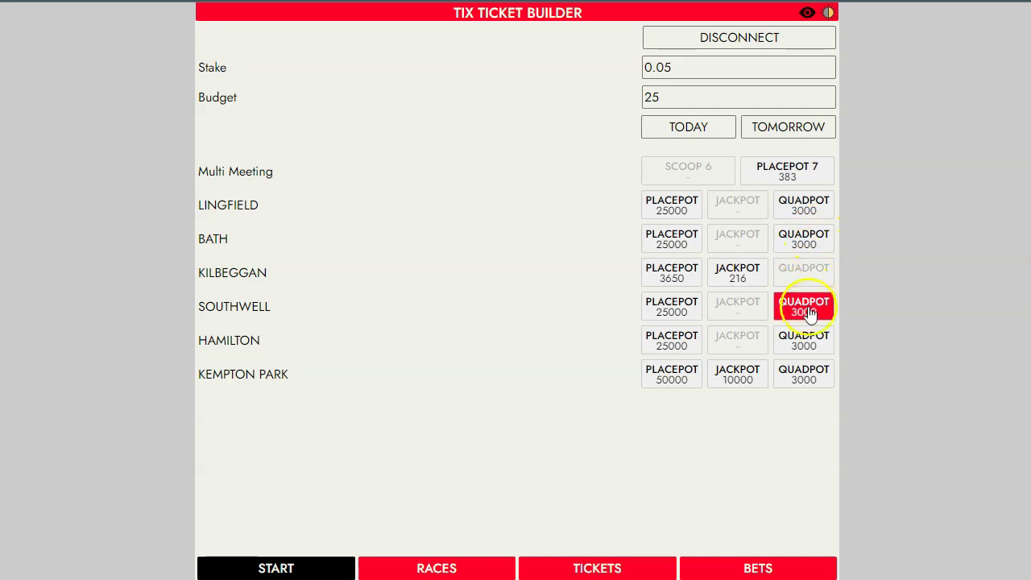
# Step: Set the stake to 0.01 and the budget to 12
pyautogui.click(782, 173)
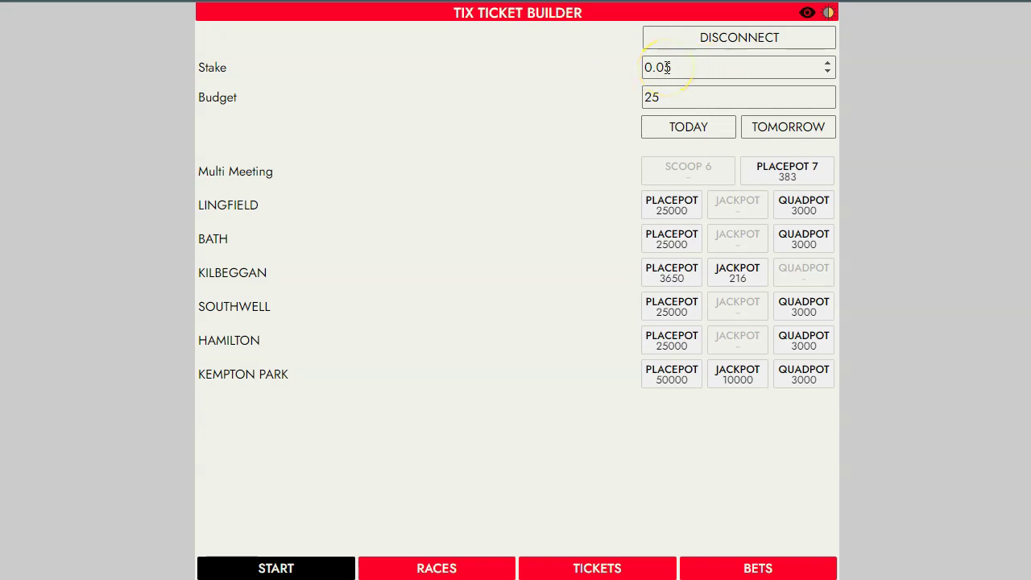
pyautogui.click(668, 98)
pyautogui.moveTo(664, 67); pyautogui.dragTo(674, 68)
pyautogui.write('1')
pyautogui.click(658, 97)
pyautogui.moveTo(659, 97); pyautogui.dragTo(611, 96)
pyautogui.write('12')
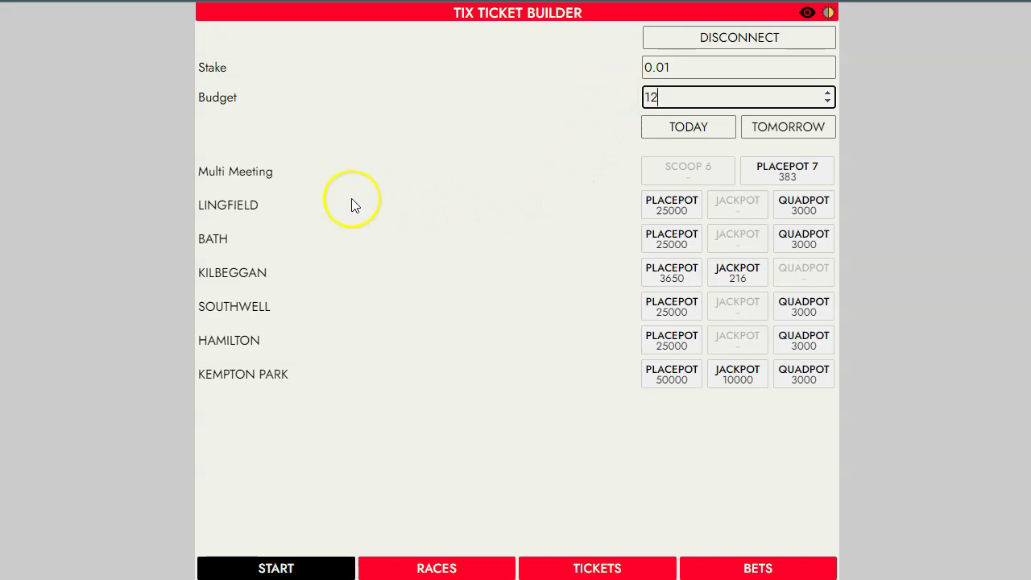
# Step: Choose the Lingfield Quadpot and mark Best of All and Earthview as A and Marvelously as B in leg 1
pyautogui.click(794, 206)
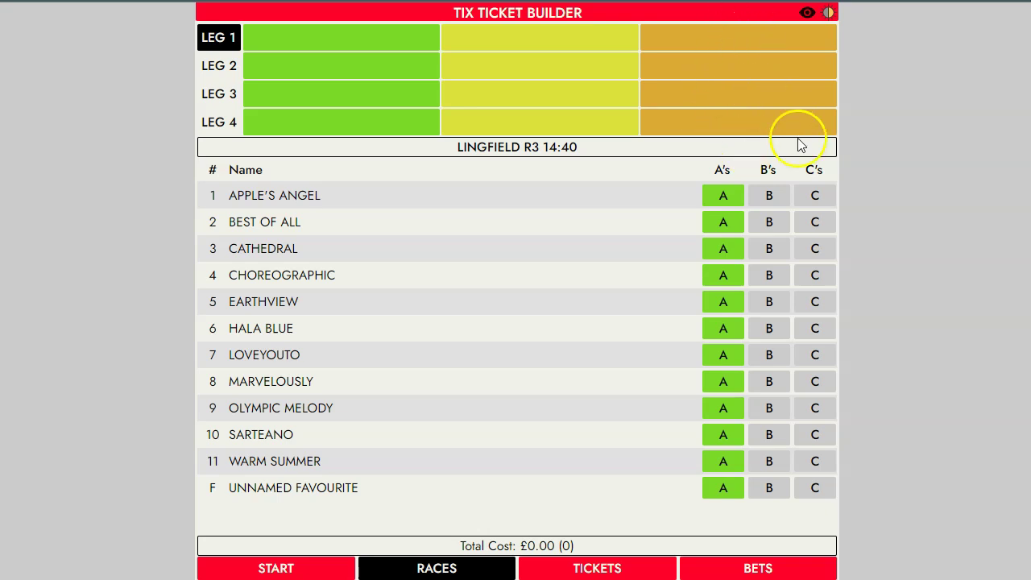
pyautogui.click(715, 220)
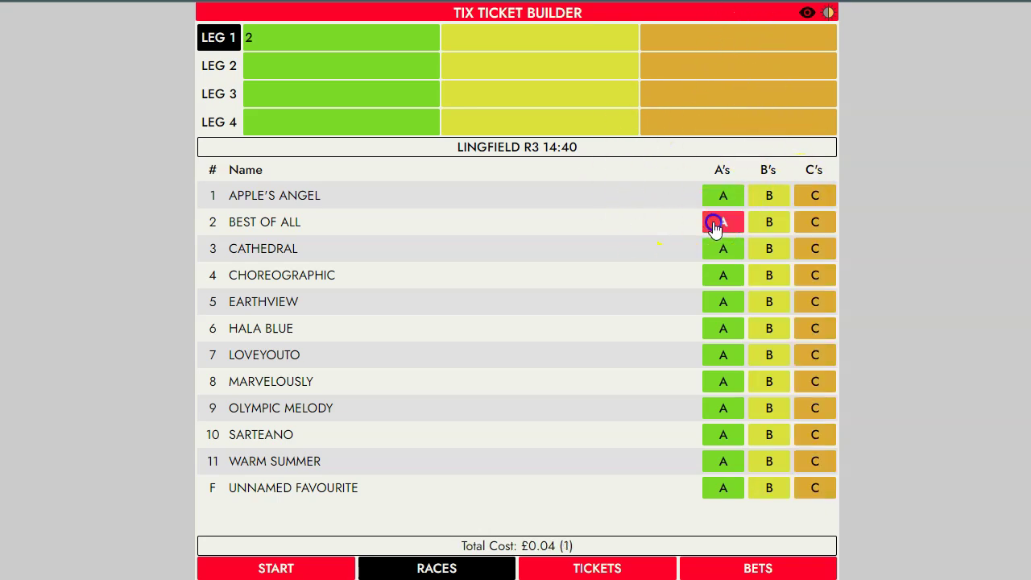
pyautogui.click(716, 301)
pyautogui.click(769, 382)
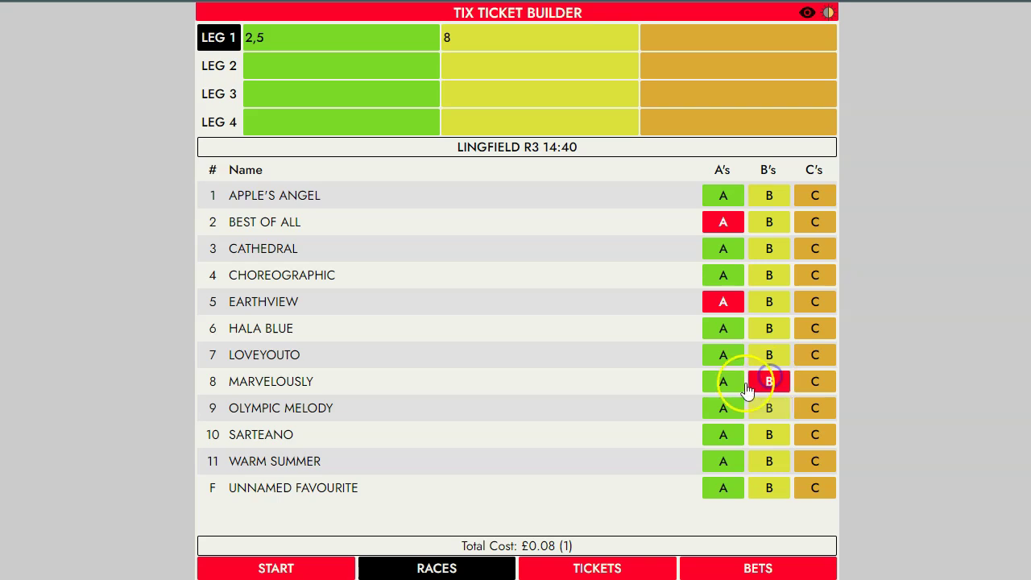
# Step: Mark Gibraltar Le Bleu as an A selection in leg 2
pyautogui.click(211, 47)
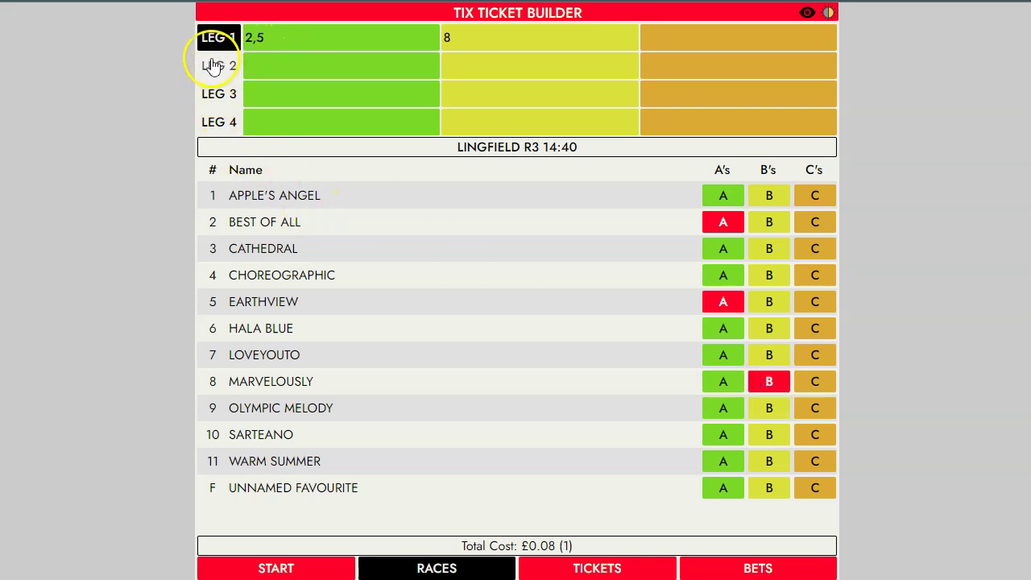
pyautogui.click(216, 72)
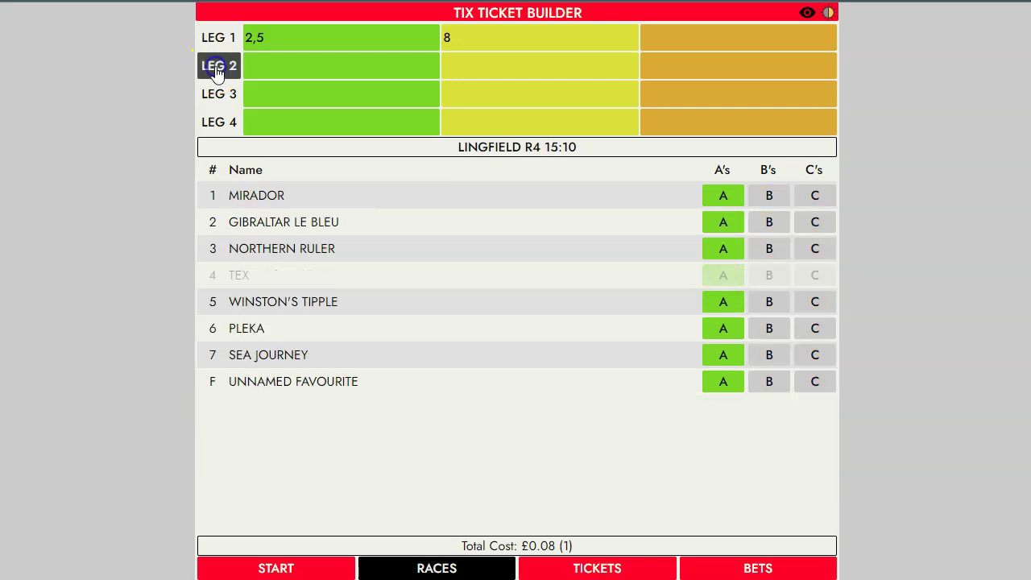
pyautogui.click(721, 229)
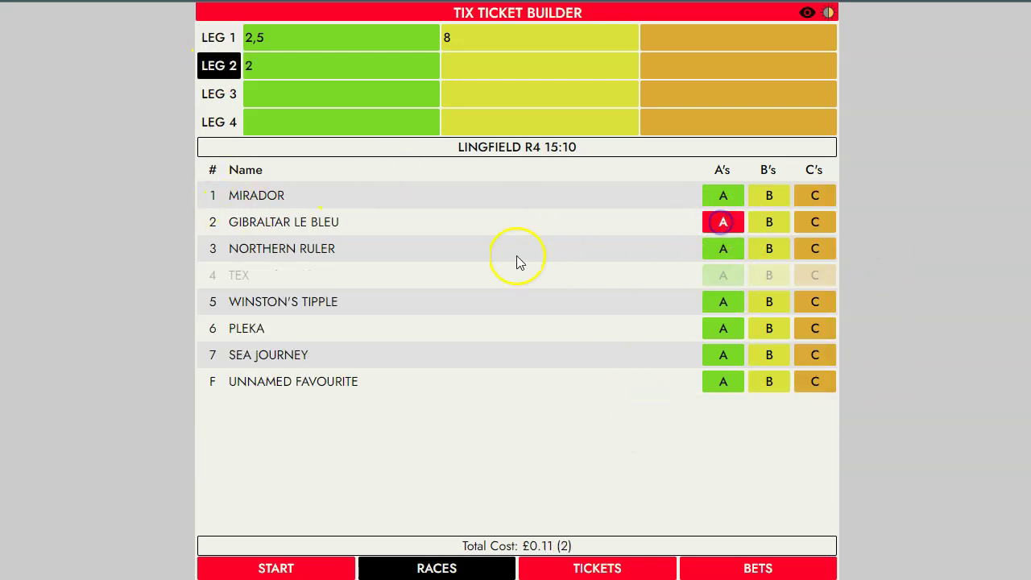
# Step: Mark Hul Ah Bah Loo, Dourado and the unnamed favourite as A selections in leg 3
pyautogui.click(214, 93)
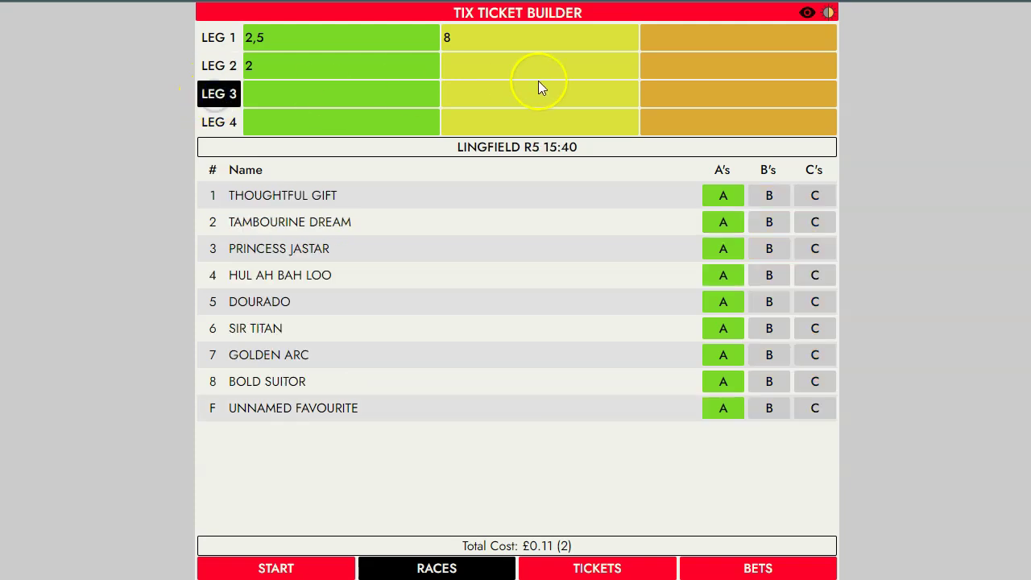
pyautogui.click(723, 276)
pyautogui.click(723, 304)
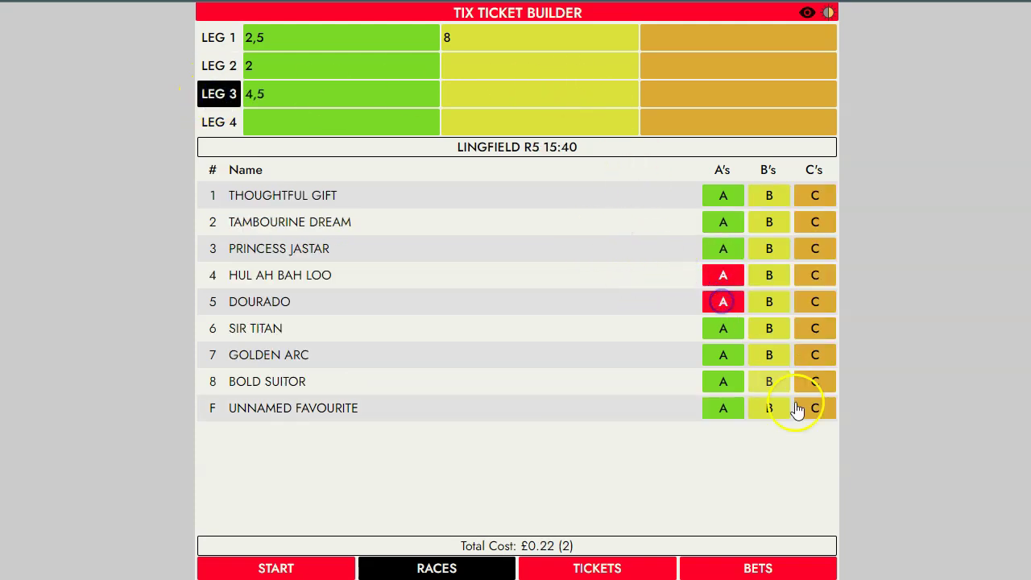
pyautogui.click(724, 411)
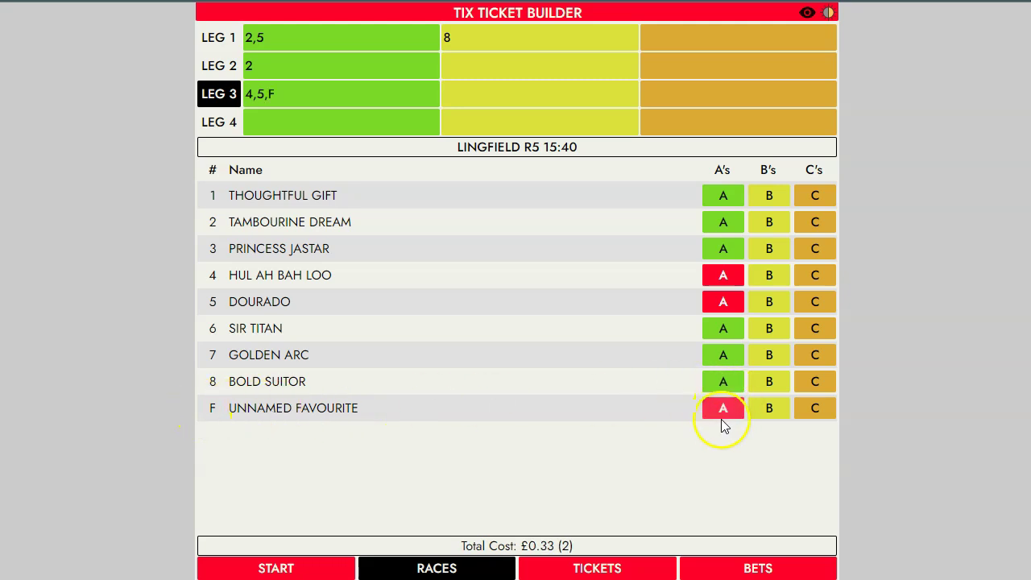
# Step: In leg 4, mark Excel In Space as A, Whoop Whoop and Mistress Teite as B, and The Ferret, Zinchenko and the unnamed favourite as C
pyautogui.click(212, 127)
pyautogui.click(716, 332)
pyautogui.click(771, 360)
pyautogui.click(772, 385)
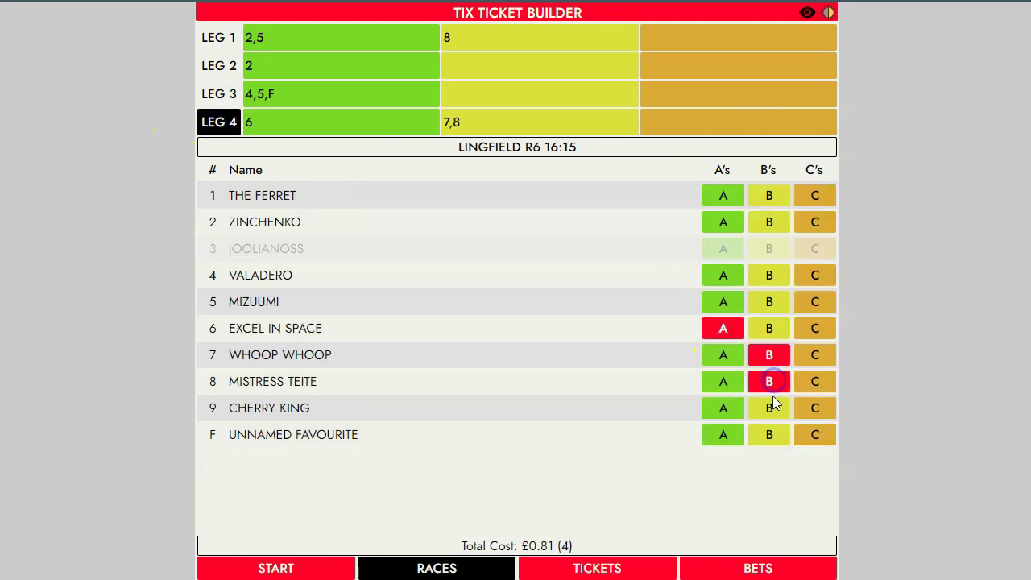
pyautogui.click(814, 195)
pyautogui.click(814, 221)
pyautogui.click(818, 434)
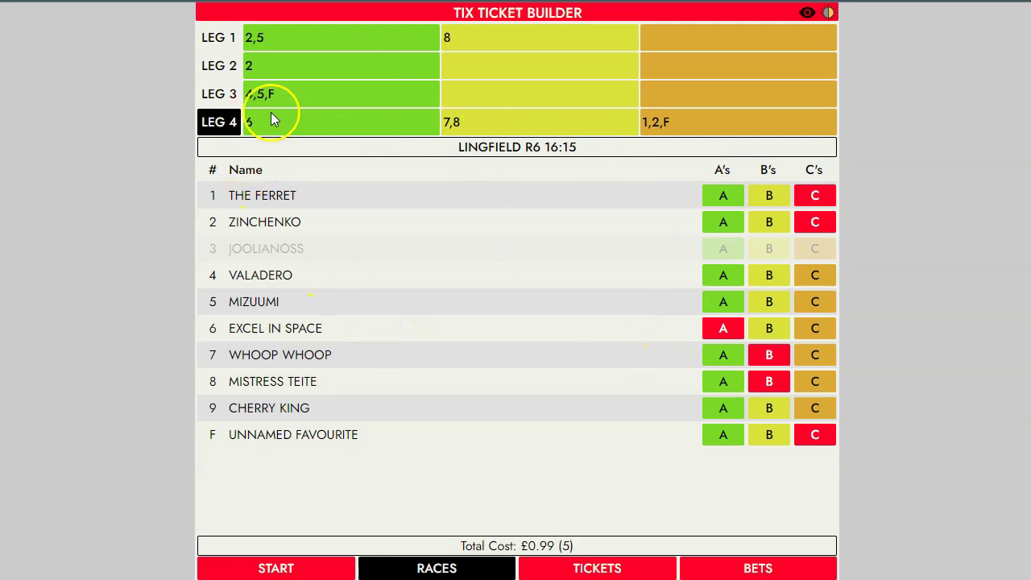
# Step: Compare the generated A's, 1B, 2B's and 1C tickets with the A, B and C selections in each leg
pyautogui.click(596, 570)
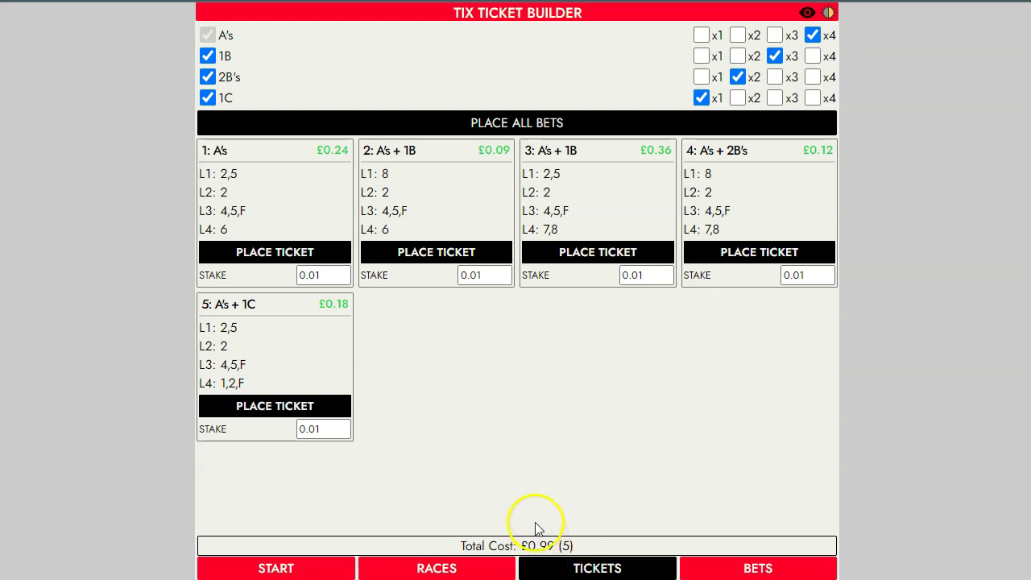
pyautogui.click(441, 568)
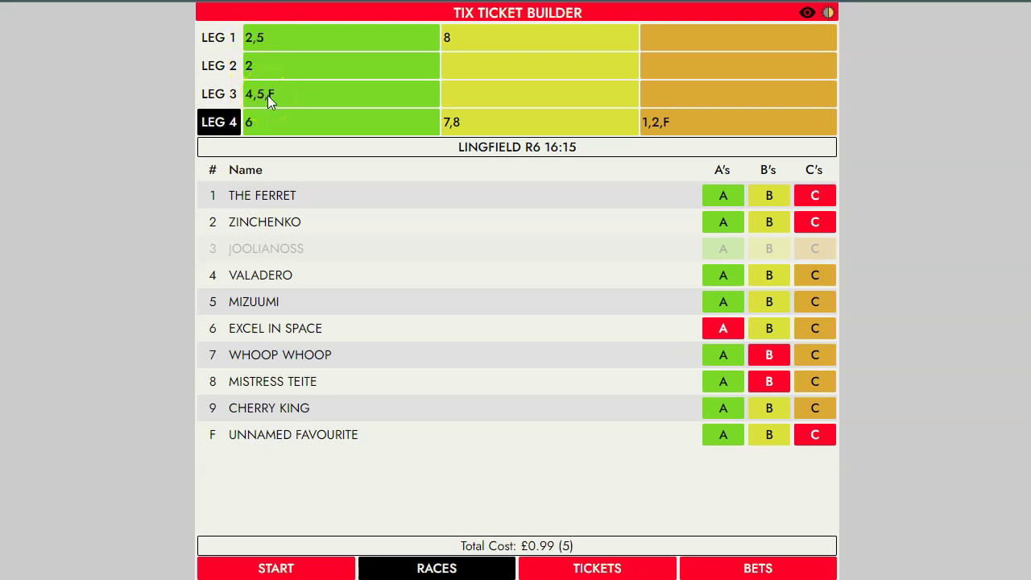
pyautogui.click(568, 564)
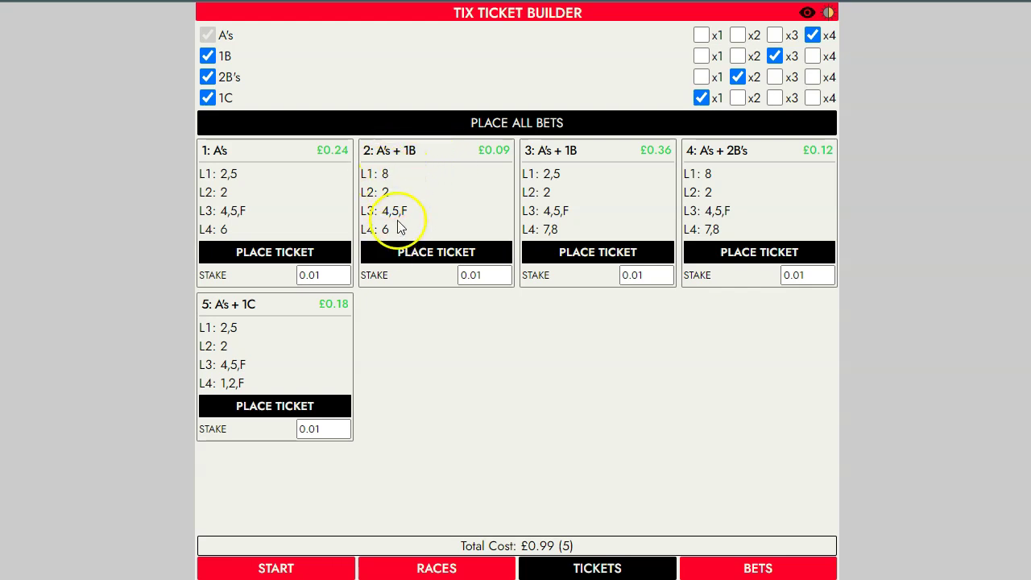
pyautogui.click(398, 561)
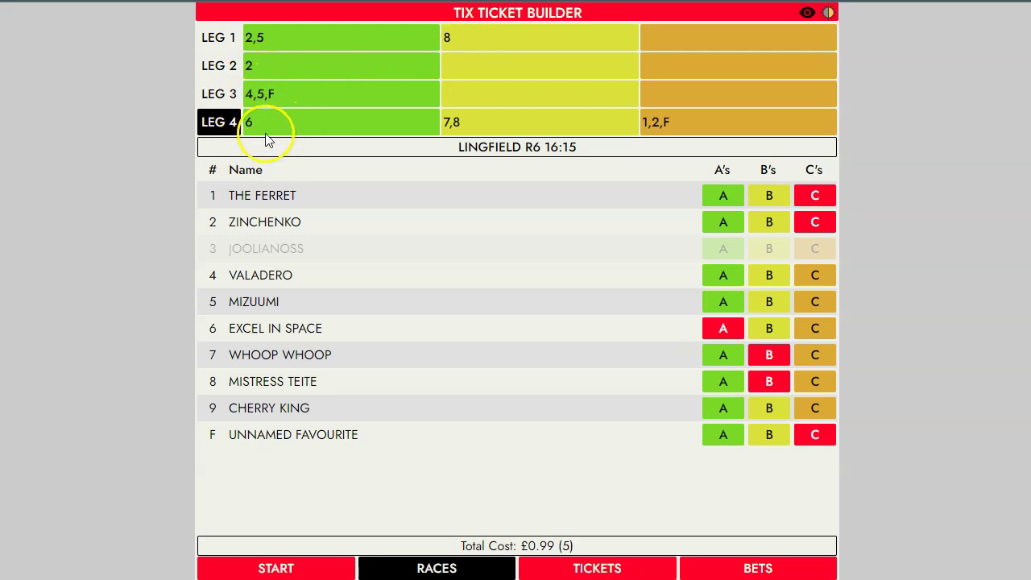
pyautogui.click(575, 568)
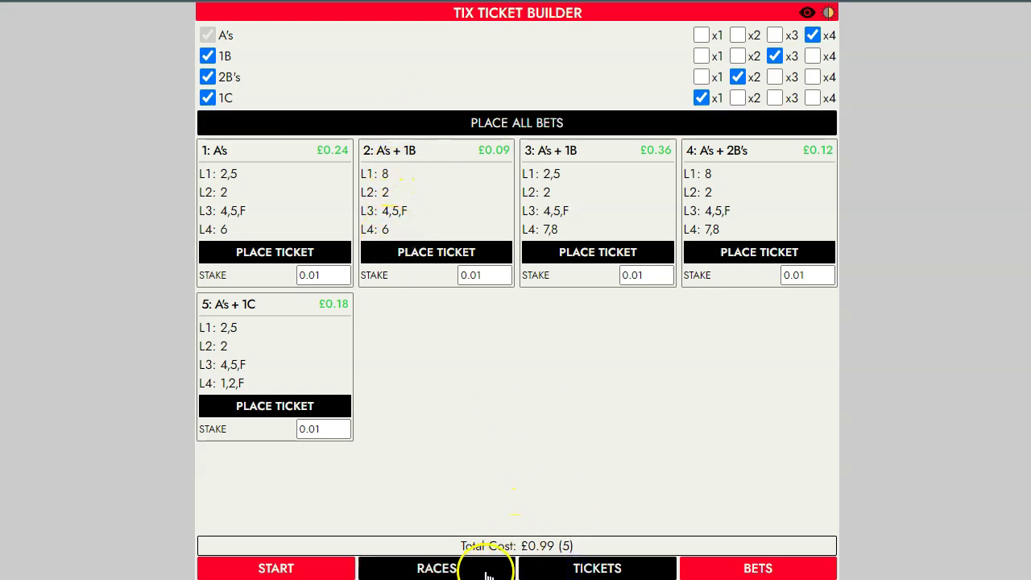
pyautogui.click(472, 567)
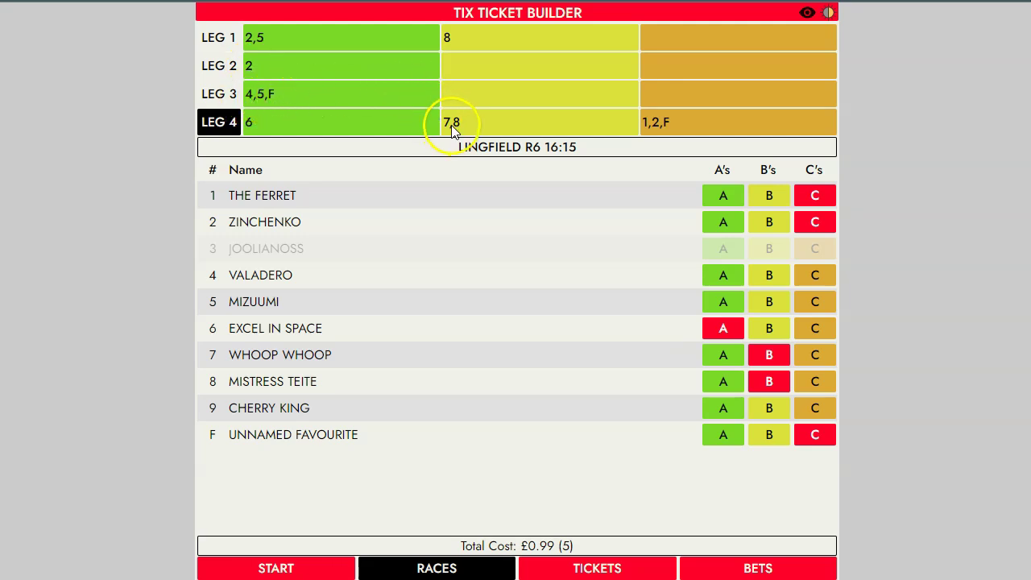
pyautogui.click(548, 567)
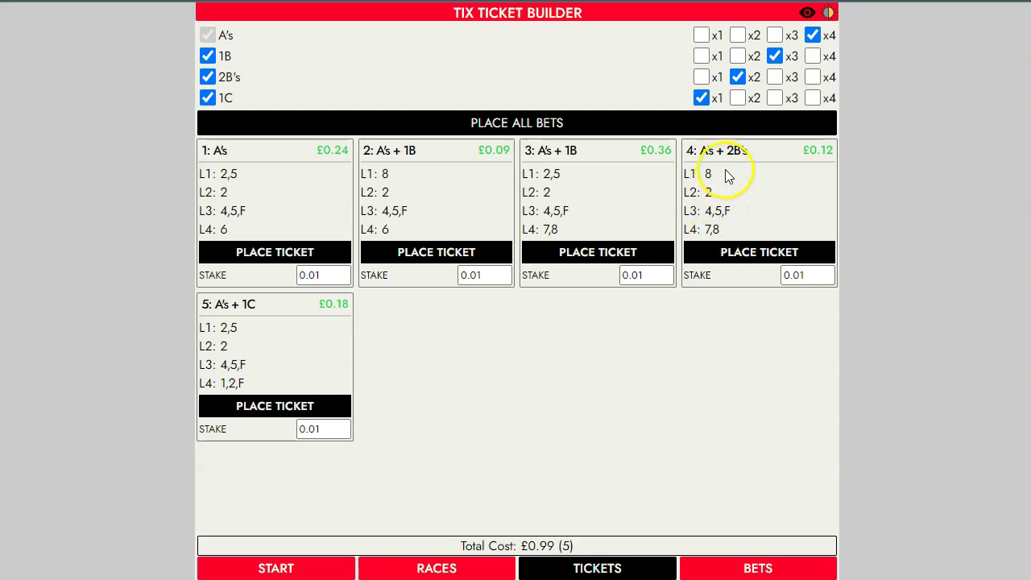
pyautogui.click(472, 563)
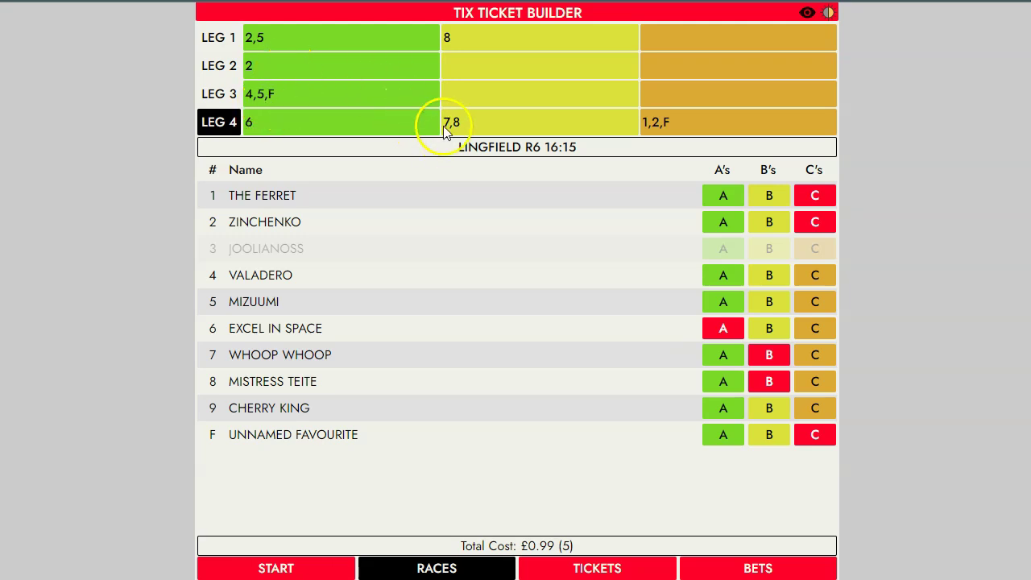
pyautogui.click(575, 568)
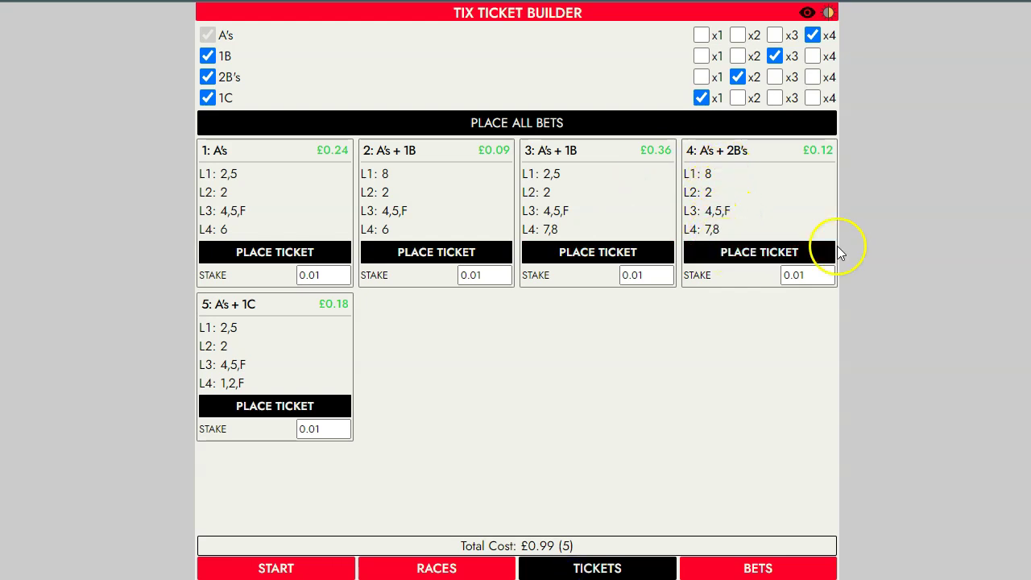
pyautogui.click(391, 568)
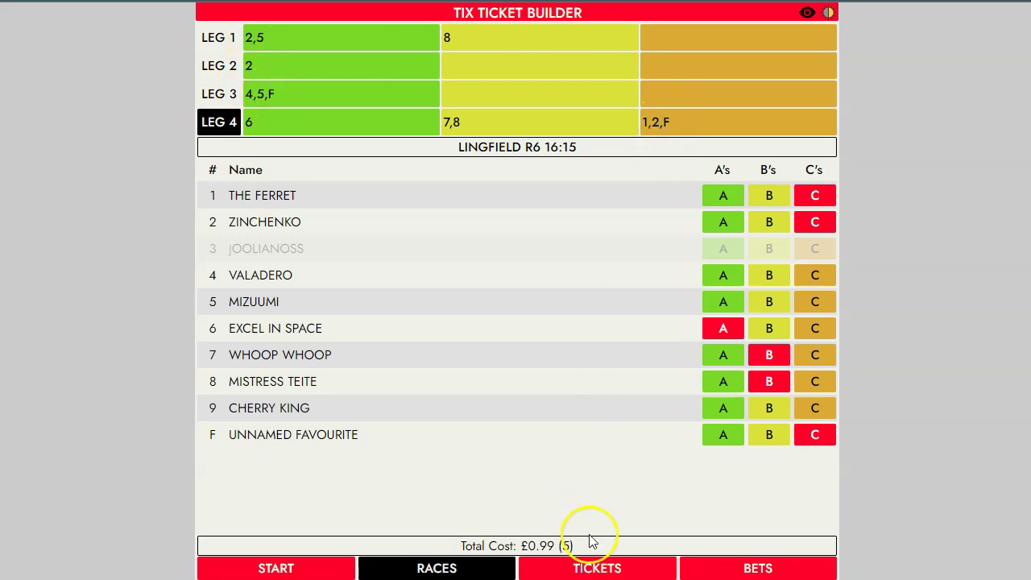
pyautogui.click(593, 564)
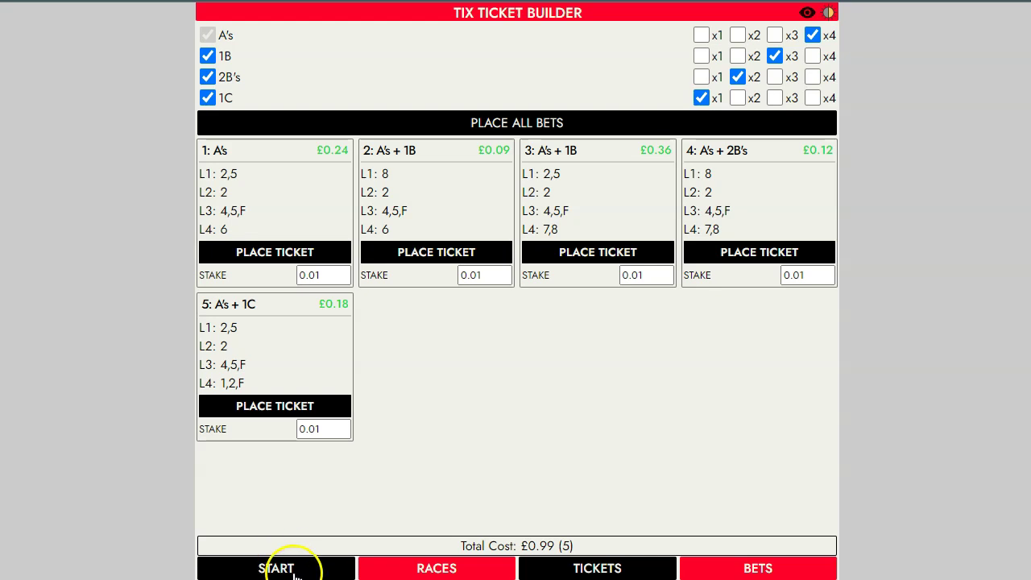
pyautogui.click(392, 569)
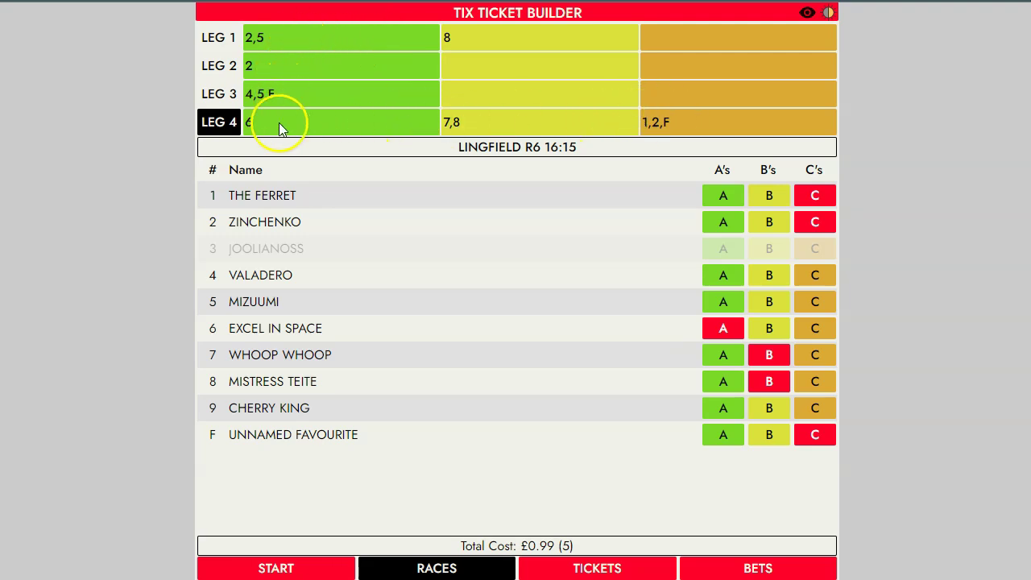
pyautogui.click(552, 564)
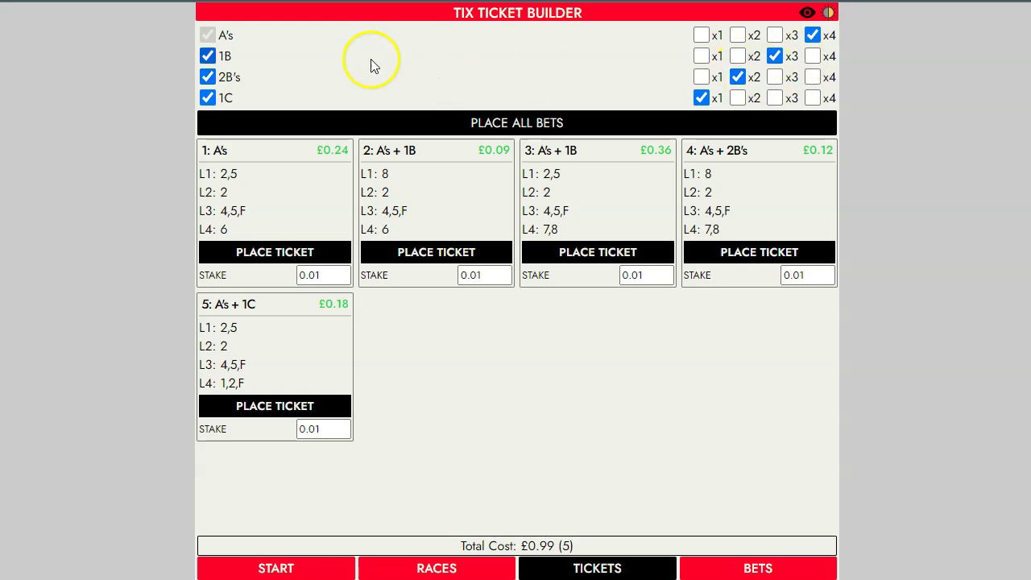
# Step: Exclude the 2B's tickets and set the 1B stake multiplier to x2
pyautogui.click(207, 78)
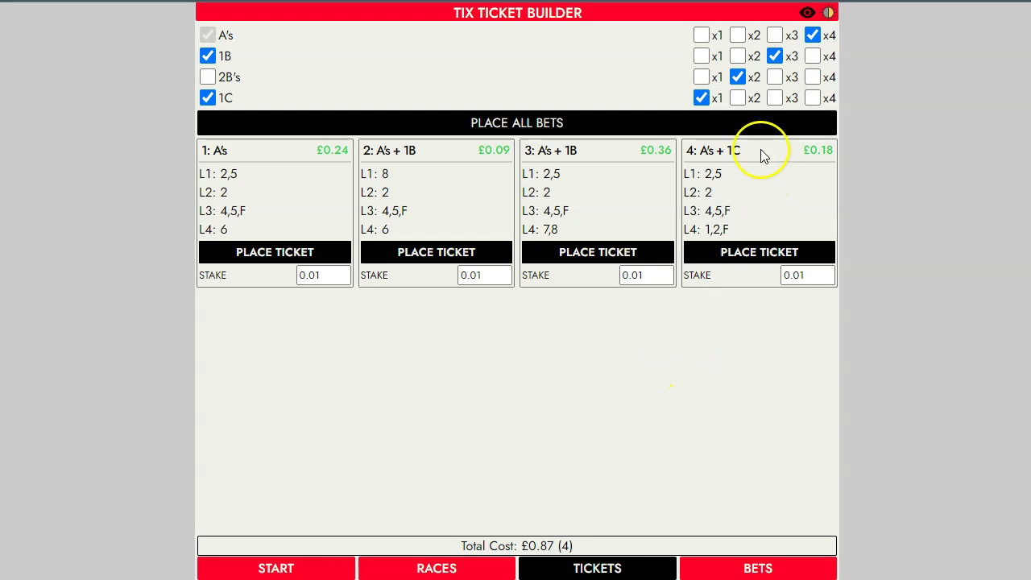
pyautogui.click(738, 56)
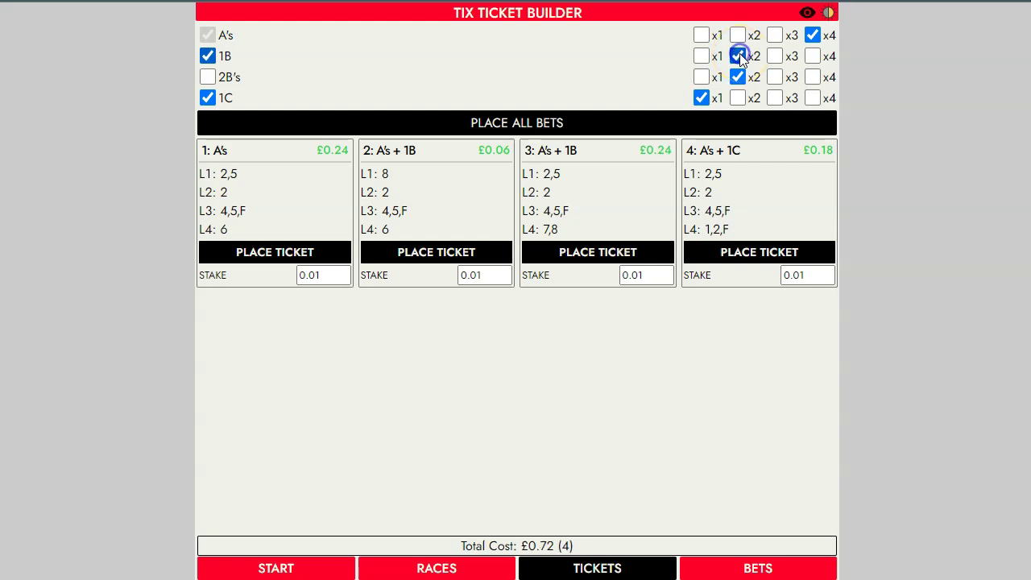
# Step: Set the stake multipliers to x3 for 1B and x2 for 2B's, and include the 2B's tickets
pyautogui.click(702, 77)
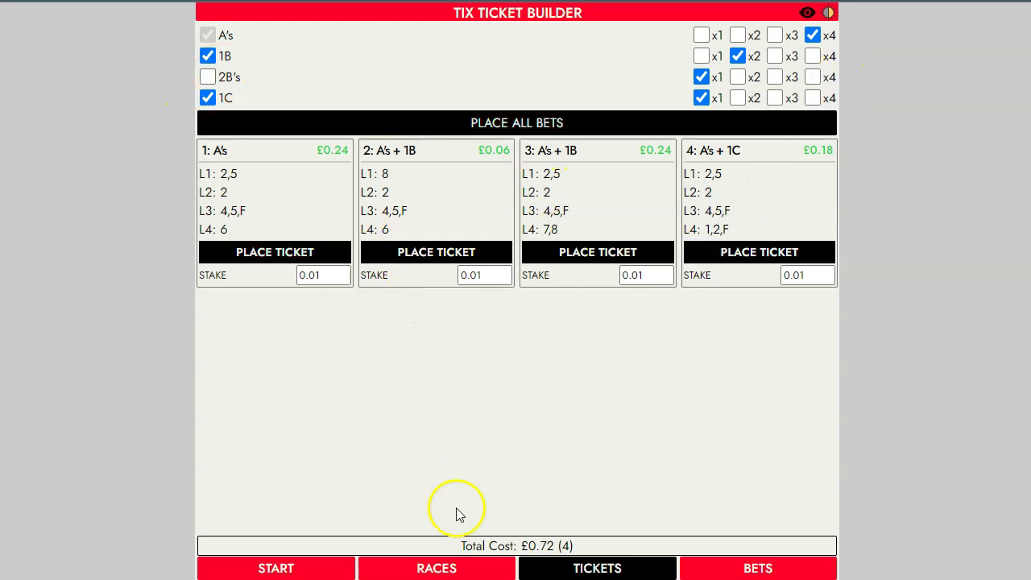
pyautogui.click(417, 570)
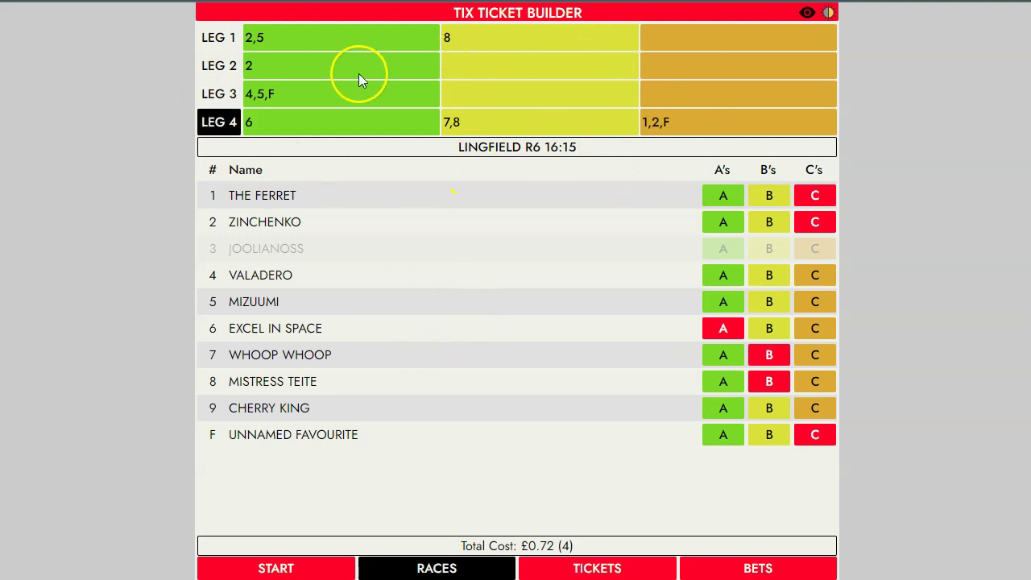
pyautogui.click(546, 562)
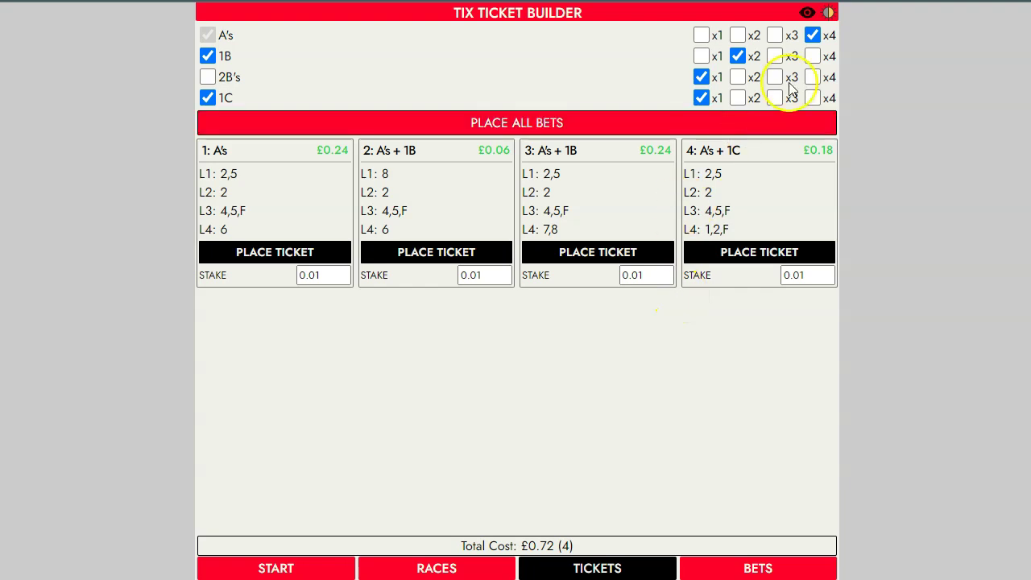
pyautogui.click(774, 56)
pyautogui.click(738, 78)
pyautogui.click(207, 78)
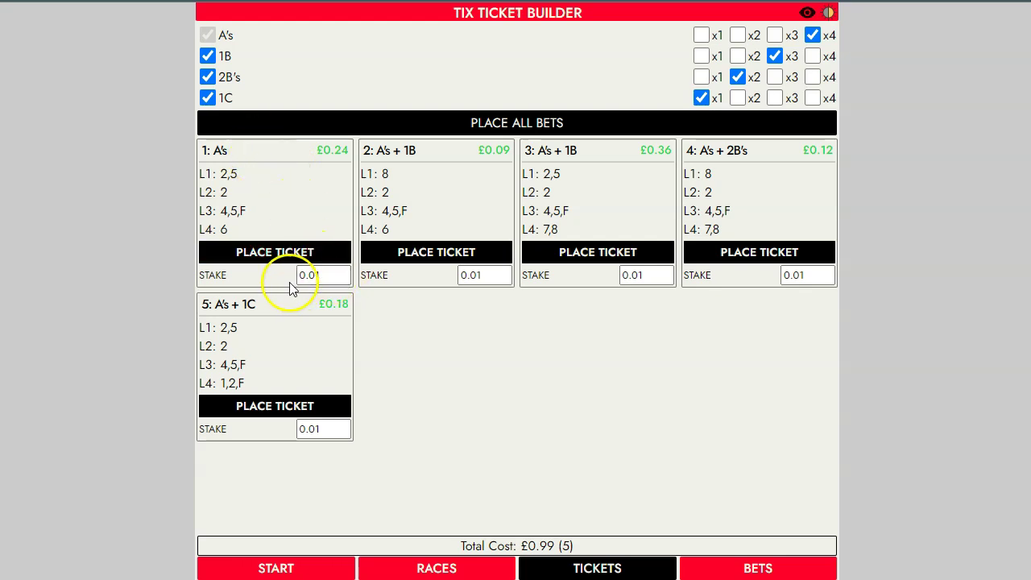
# Step: Raise the stake of ticket 1, the A's ticket, to 0.1
pyautogui.click(341, 272)
pyautogui.click(342, 271)
pyautogui.click(341, 272)
pyautogui.click(342, 271)
pyautogui.click(341, 271)
pyautogui.click(342, 272)
pyautogui.click(341, 271)
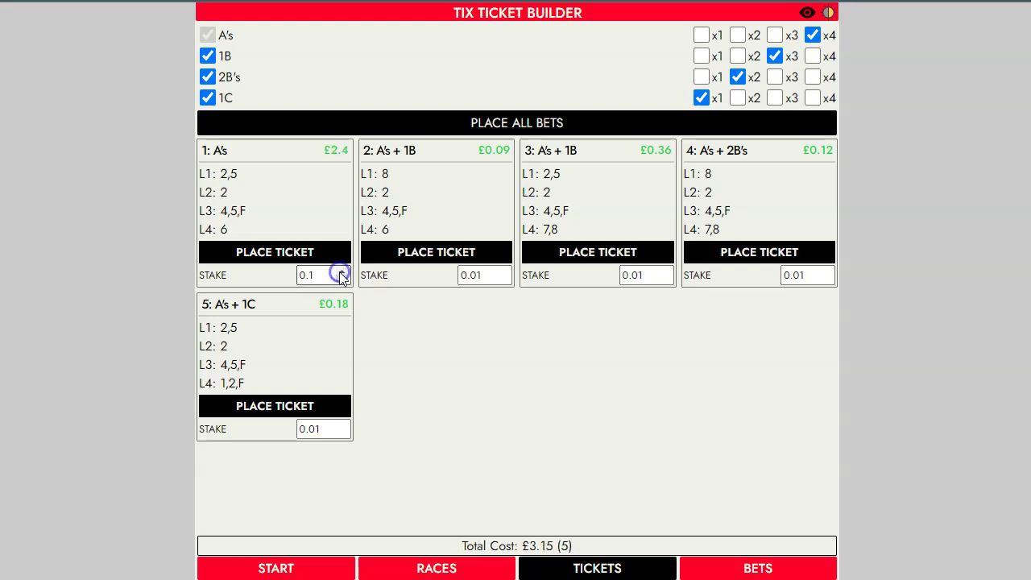
# Step: Raise the stakes of tickets 2 and 3, both A's + 1B, to 0.05 each
pyautogui.click(503, 271)
pyautogui.click(503, 271)
pyautogui.click(502, 272)
pyautogui.click(503, 271)
pyautogui.click(666, 272)
pyautogui.click(665, 272)
pyautogui.click(665, 272)
pyautogui.click(665, 271)
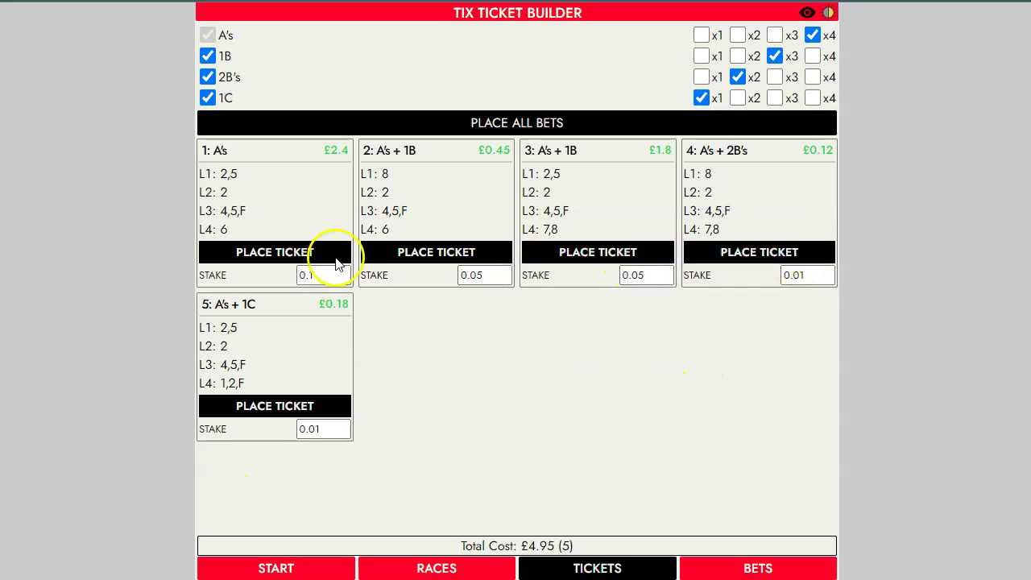
pyautogui.click(423, 559)
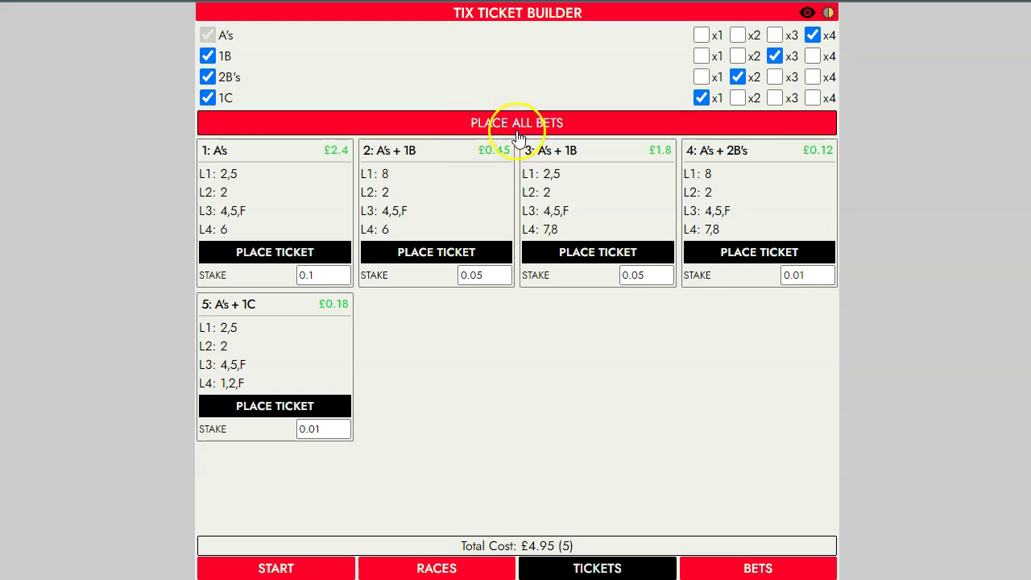
# Step: Lower the stakes of tickets 1, 2 and 3 back to 0.01 each
pyautogui.click(503, 280)
pyautogui.click(503, 280)
pyautogui.click(502, 280)
pyautogui.click(502, 279)
pyautogui.click(344, 279)
pyautogui.click(344, 279)
pyautogui.click(344, 279)
pyautogui.click(344, 279)
pyautogui.click(344, 279)
pyautogui.click(344, 279)
pyautogui.click(344, 279)
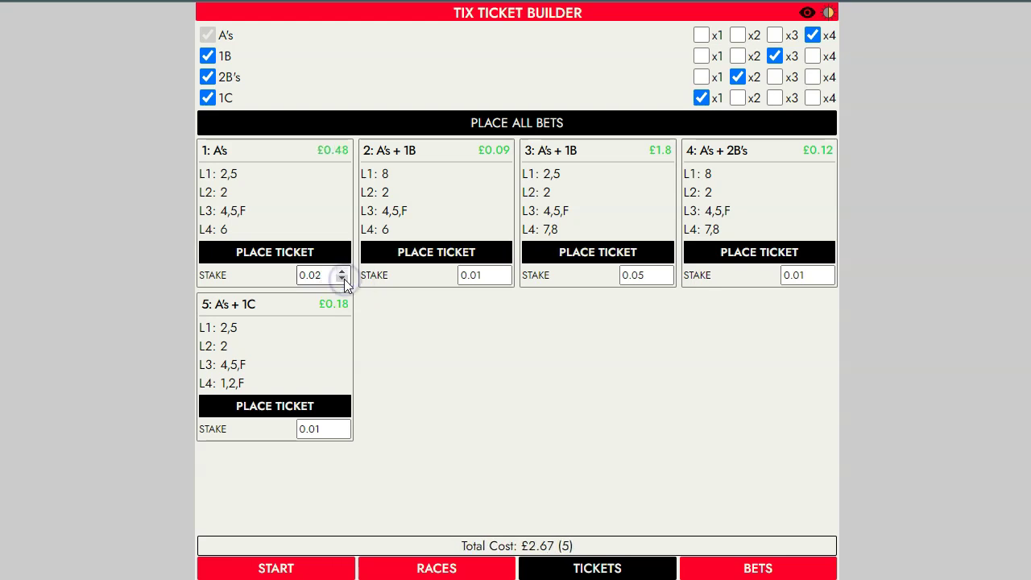
pyautogui.click(342, 279)
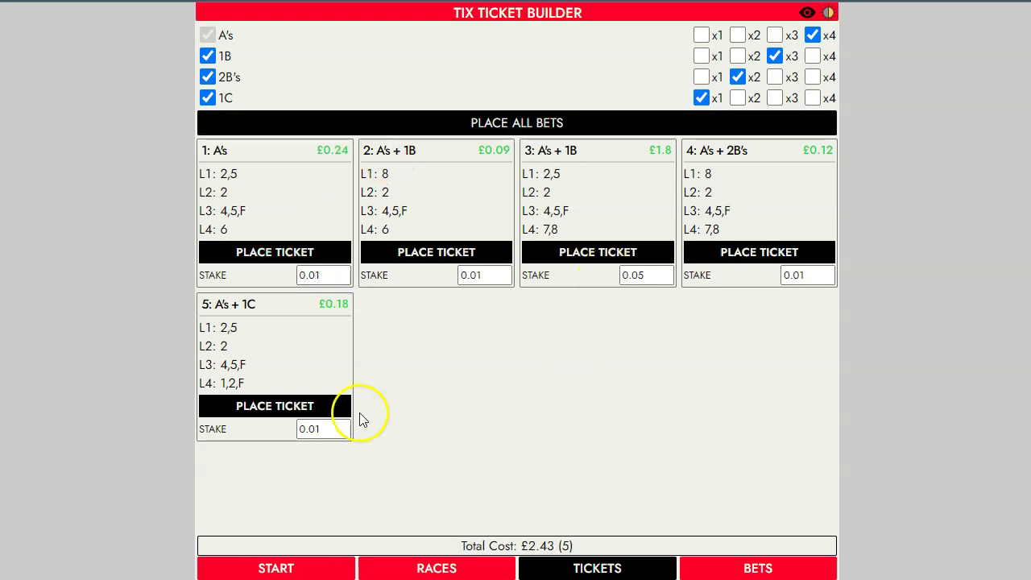
pyautogui.click(664, 279)
pyautogui.click(476, 338)
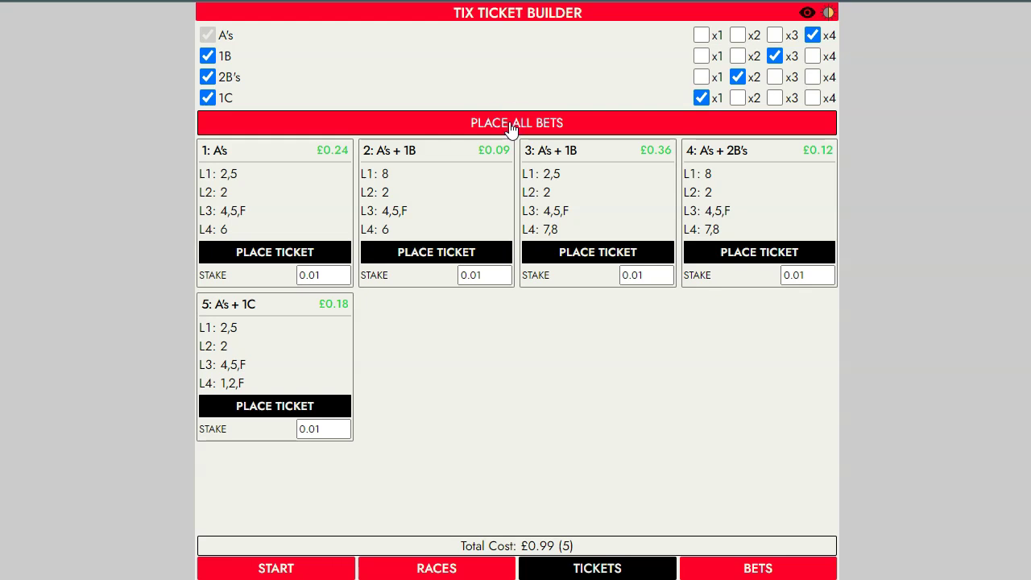
pyautogui.click(510, 128)
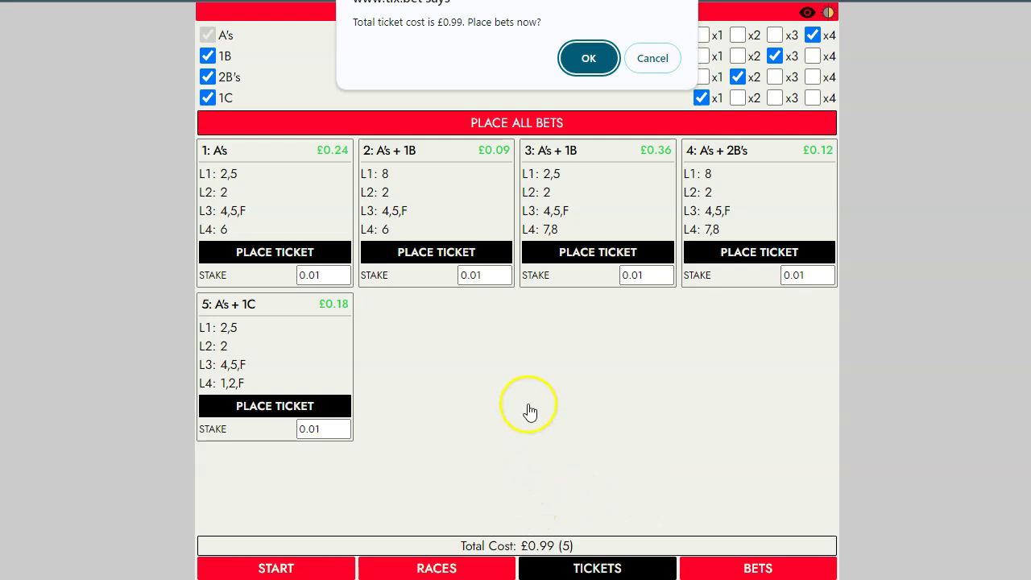
pyautogui.click(648, 59)
pyautogui.click(298, 572)
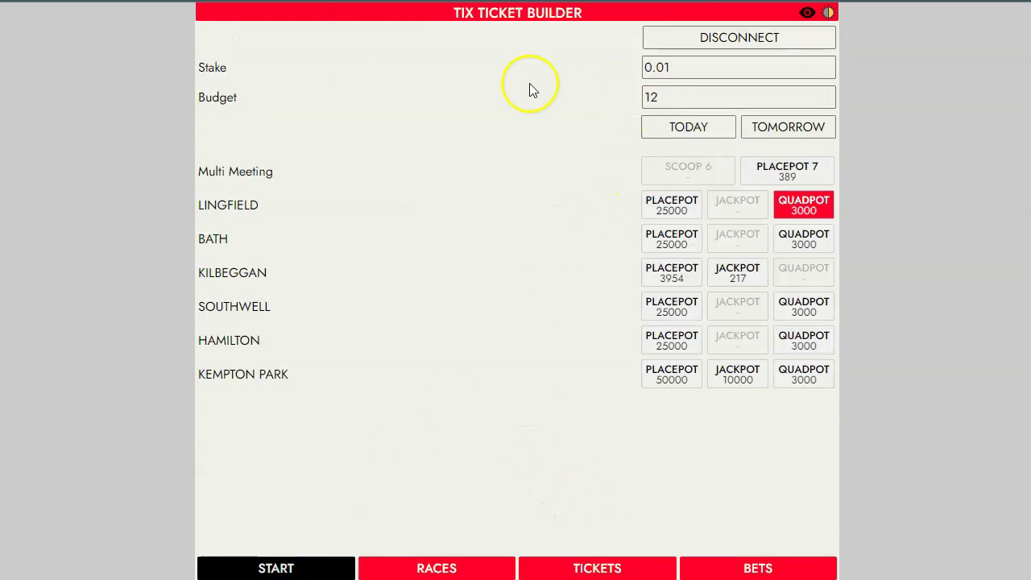
pyautogui.click(662, 97)
pyautogui.moveTo(662, 96); pyautogui.dragTo(582, 104)
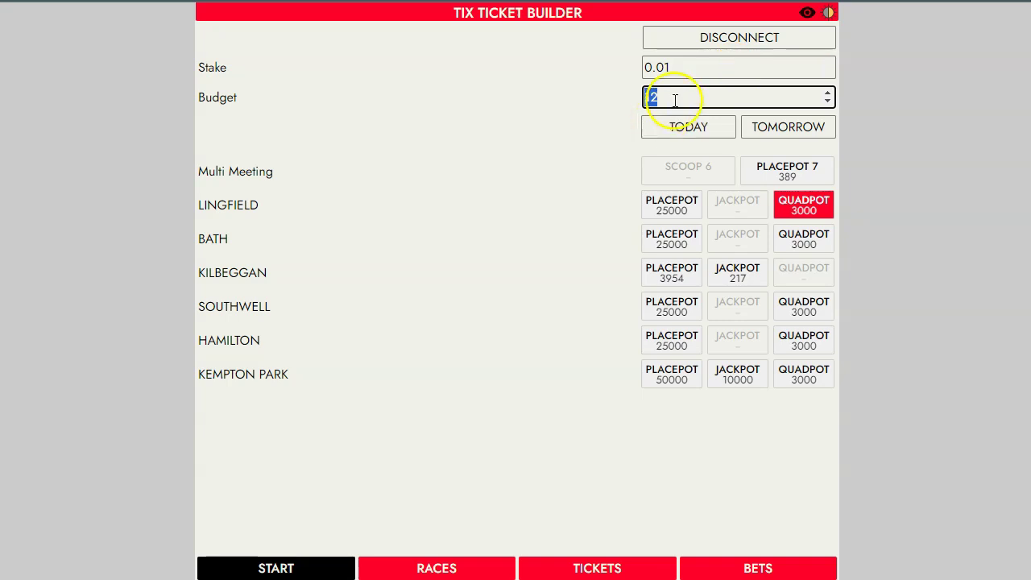
# Step: Place all the generated Lingfield Quadpot tickets at once and confirm the placement
pyautogui.click(588, 568)
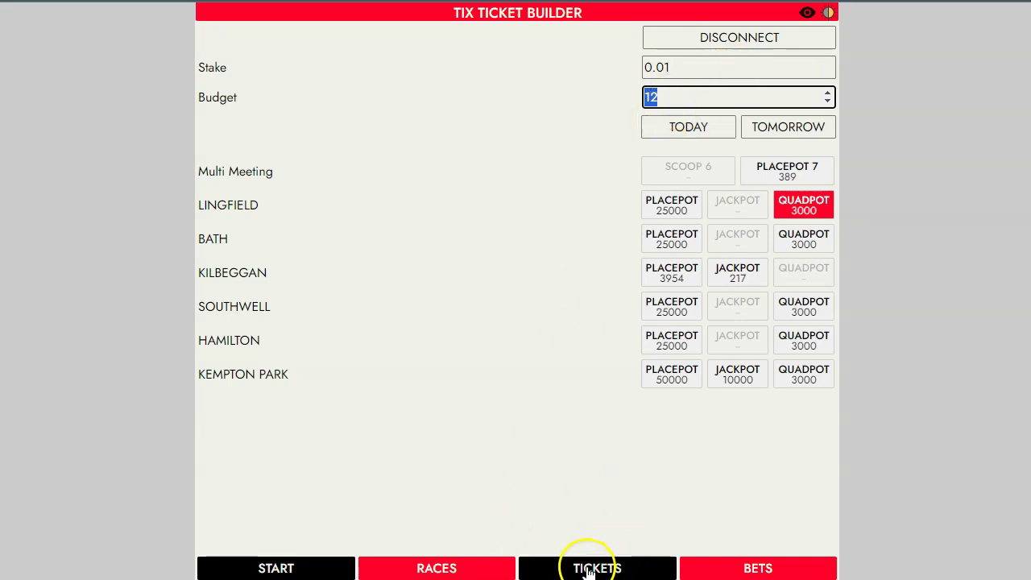
pyautogui.click(523, 121)
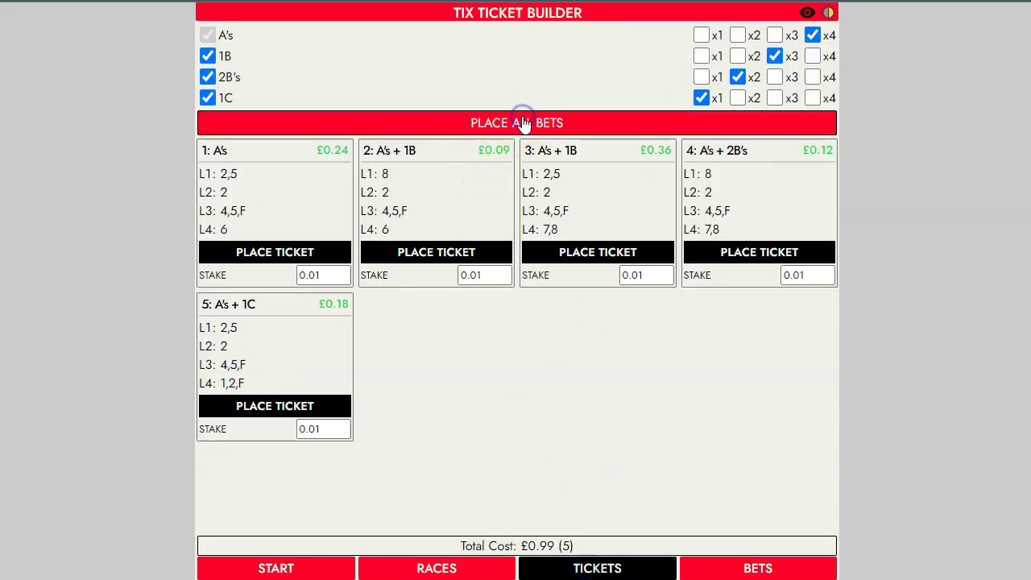
pyautogui.click(588, 55)
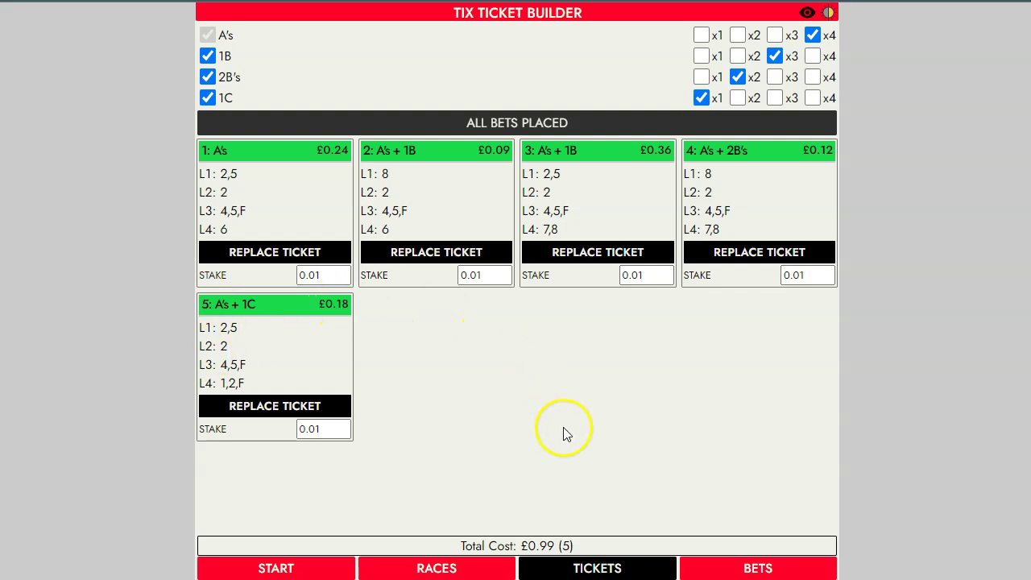
# Step: Review the bet list's status, type and date filter options, and load today's bets for all statuses and types
pyautogui.click(747, 567)
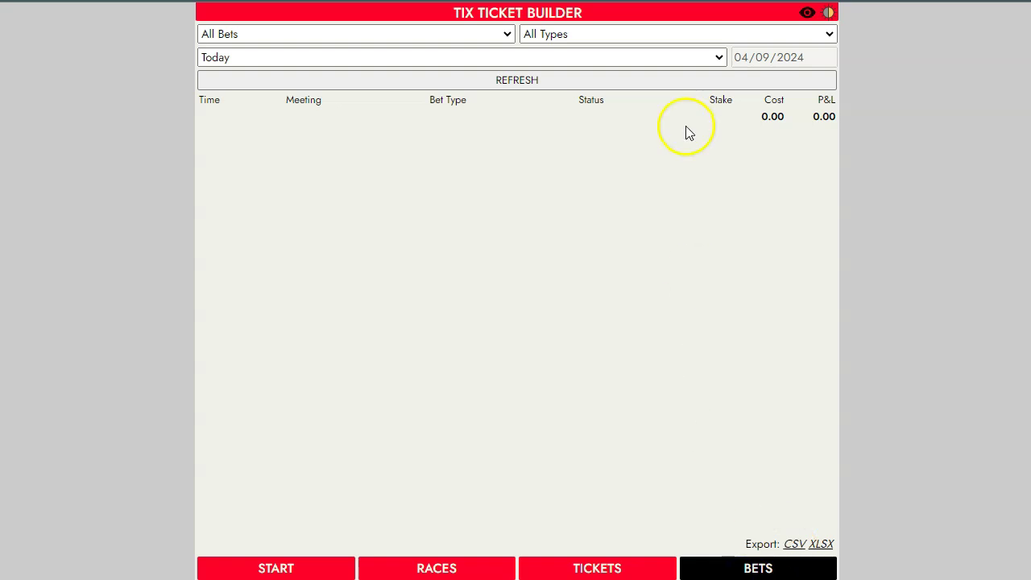
pyautogui.click(325, 45)
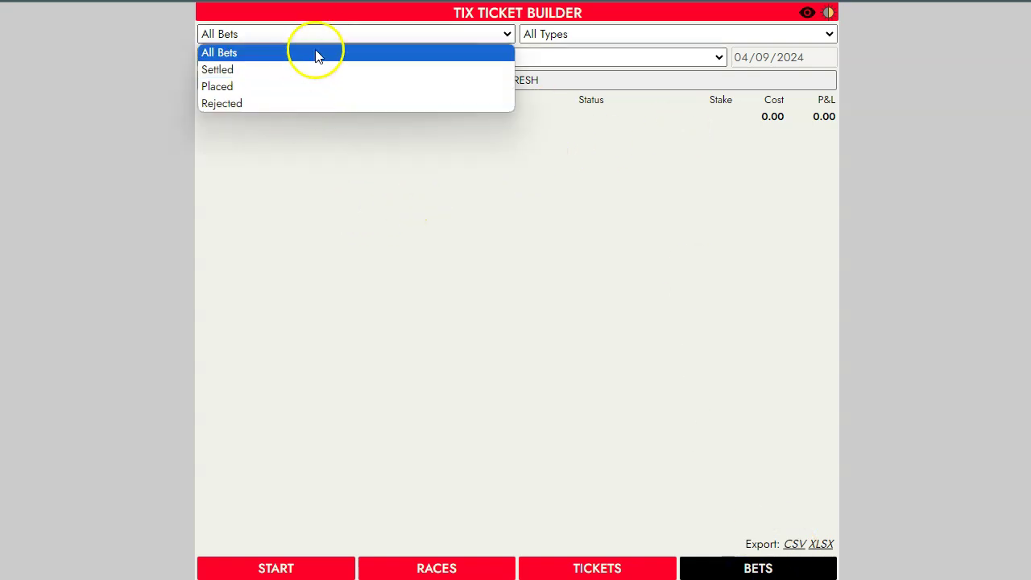
pyautogui.click(332, 40)
pyautogui.click(611, 39)
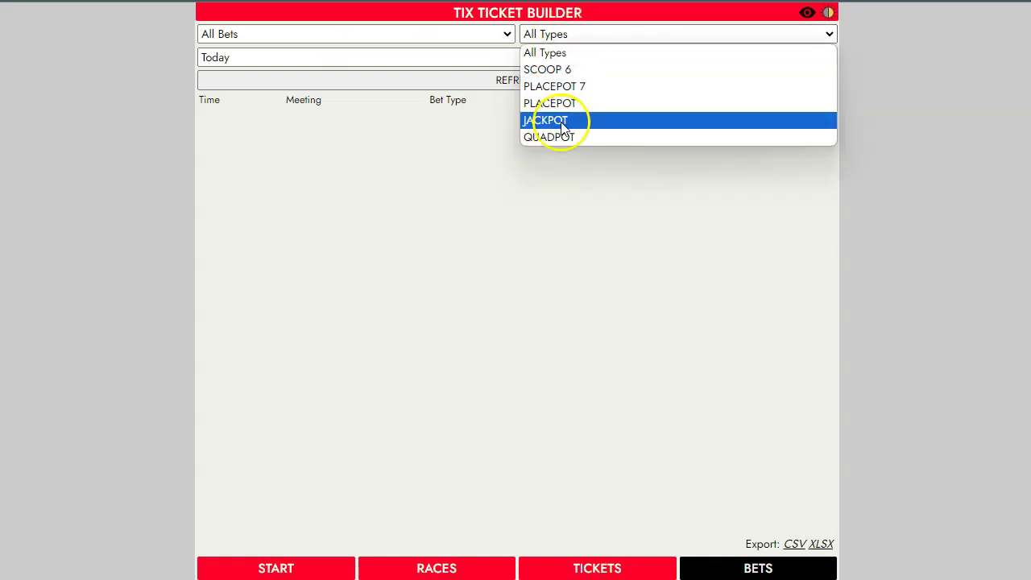
pyautogui.click(560, 42)
pyautogui.click(493, 54)
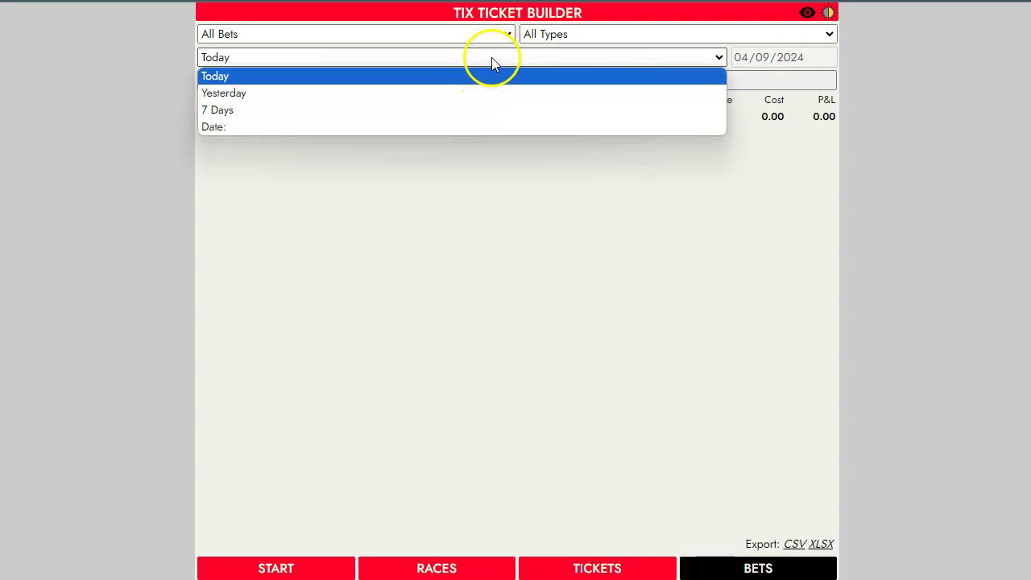
pyautogui.click(491, 58)
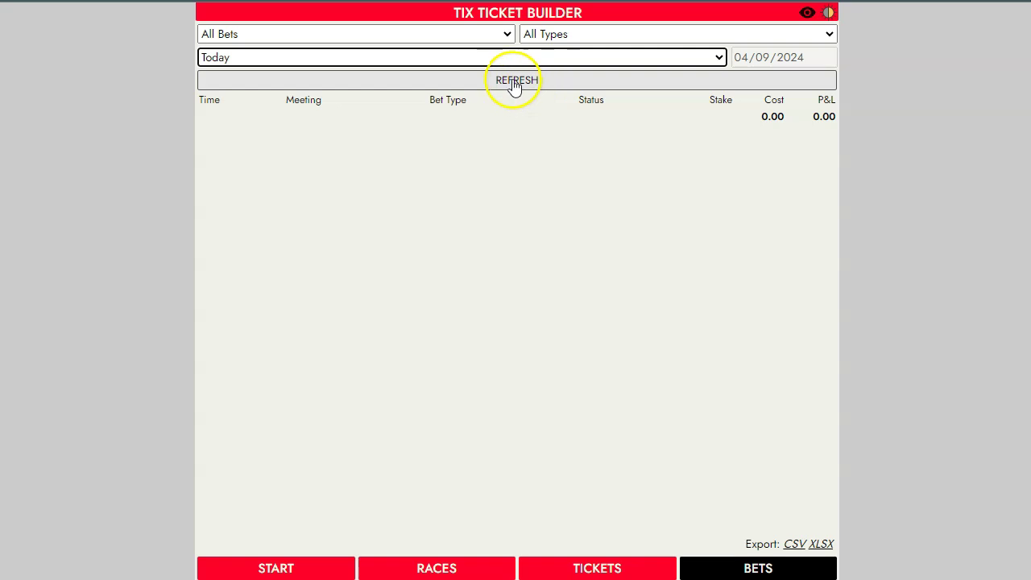
pyautogui.click(513, 82)
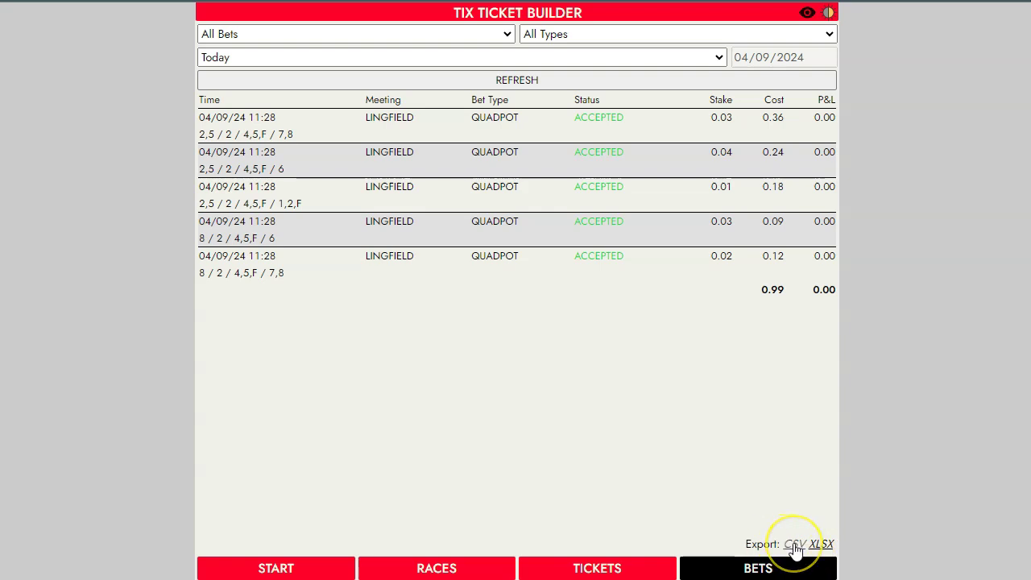
# Step: Export the listed bets as CSV and open the downloaded file in Excel, dismissing the Visual Basic error
pyautogui.click(795, 548)
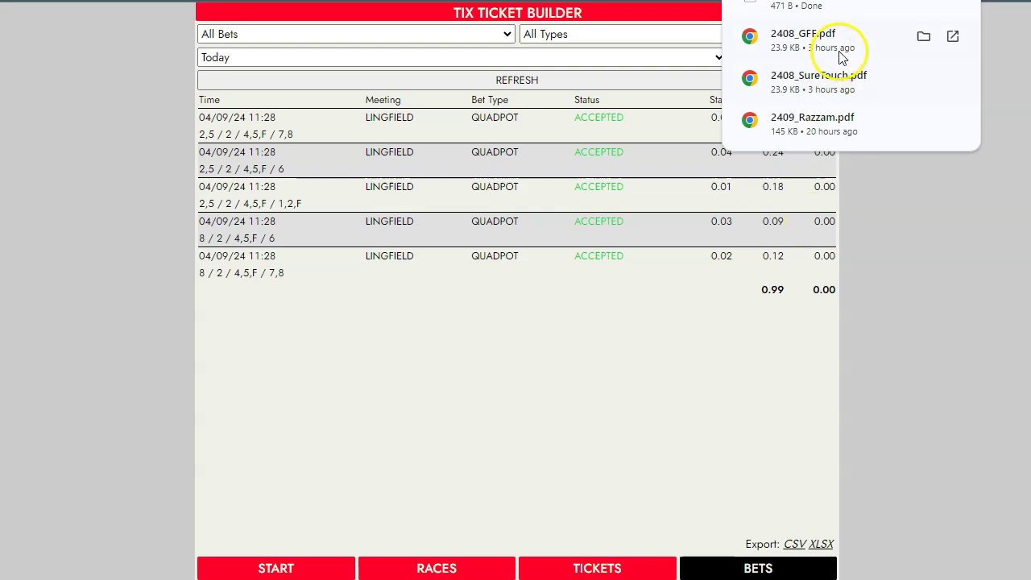
pyautogui.click(800, 13)
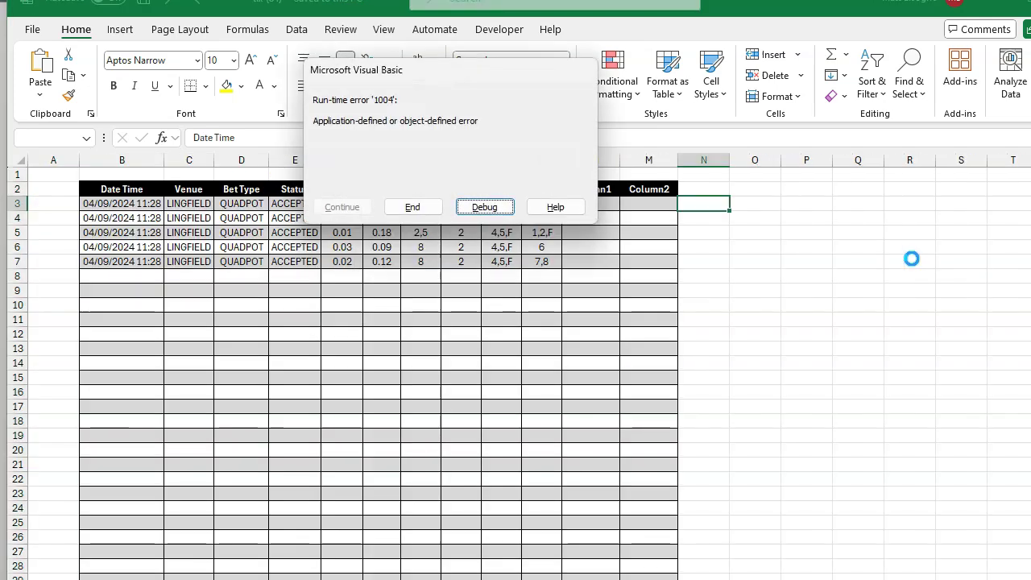
pyautogui.click(412, 207)
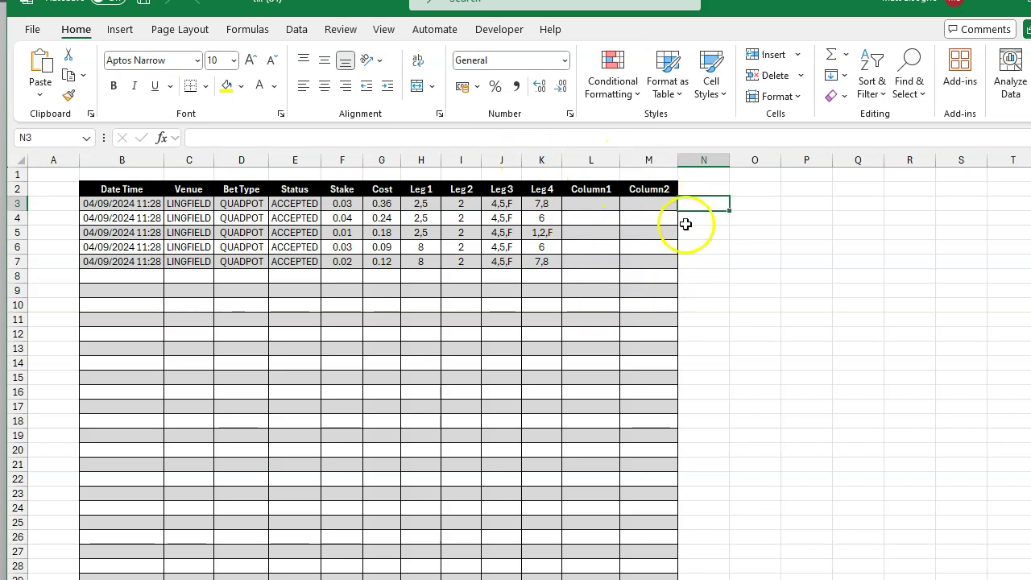
# Step: Delete the empty Column1 and Column2 columns, L and M, from the exported bets sheet
pyautogui.moveTo(594, 159); pyautogui.dragTo(628, 164)
pyautogui.rightClick(623, 200)
pyautogui.click(728, 382)
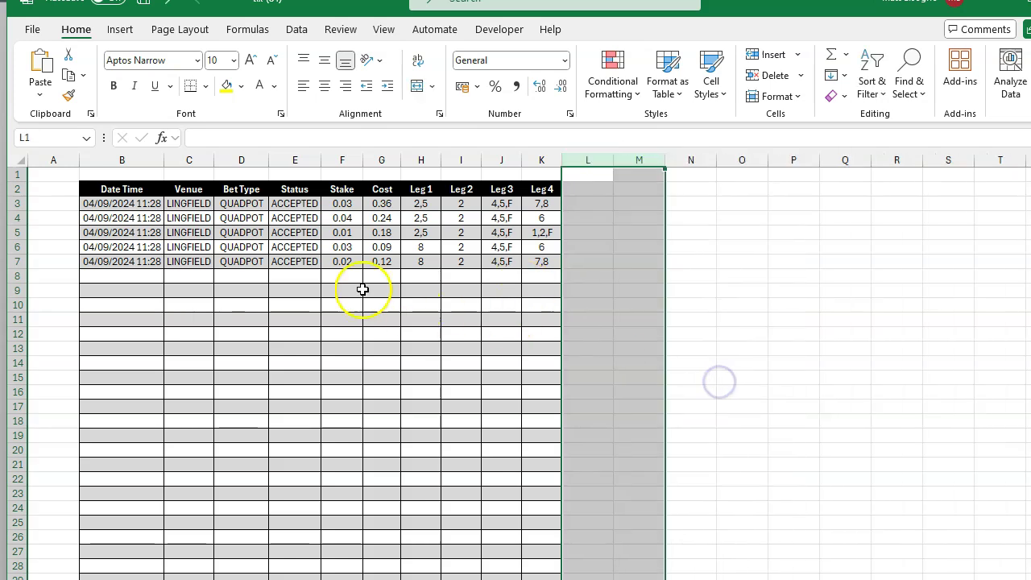
# Step: Delete the empty table rows 8 to 66 below the five exported bets
pyautogui.scroll(-1, 363, 353)
pyautogui.scroll(1, 363, 354)
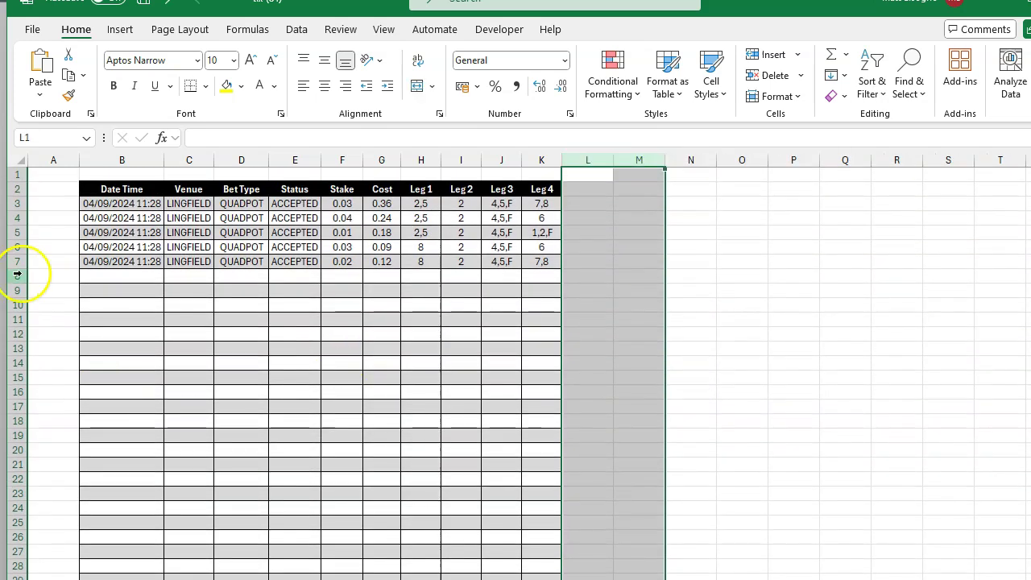
pyautogui.moveTo(19, 272); pyautogui.dragTo(16, 556)
pyautogui.rightClick(201, 444)
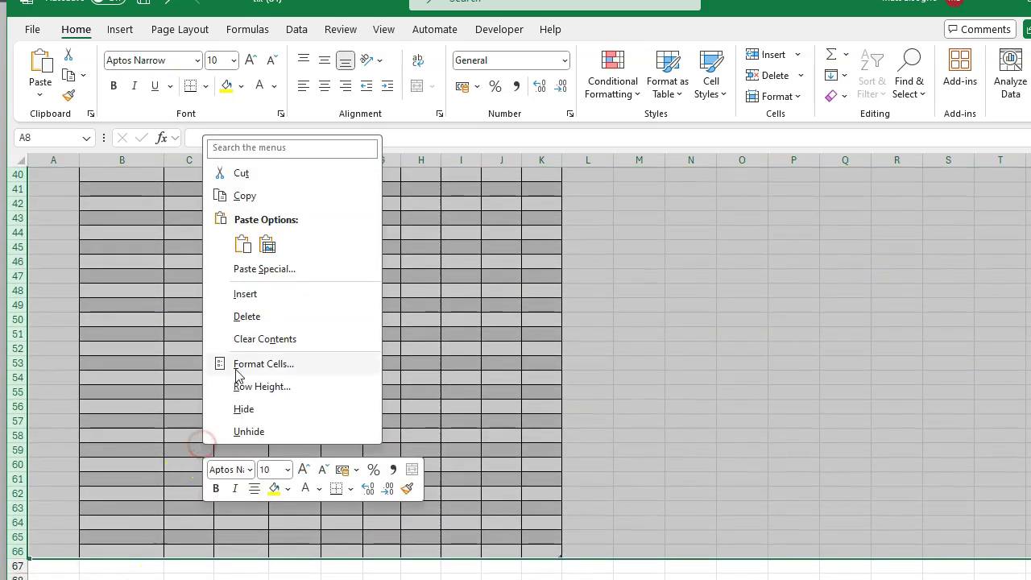
pyautogui.click(251, 314)
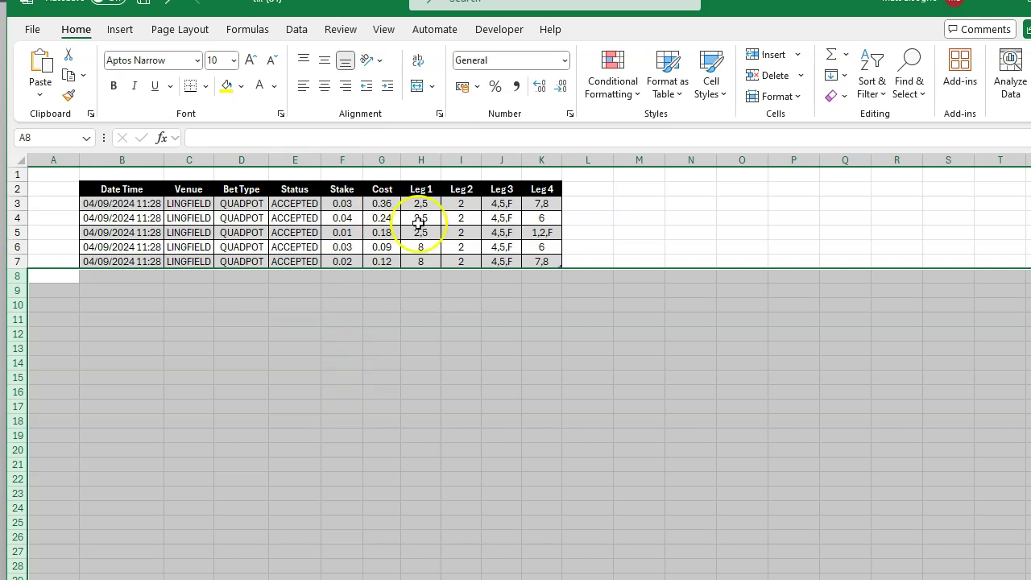
pyautogui.click(420, 232)
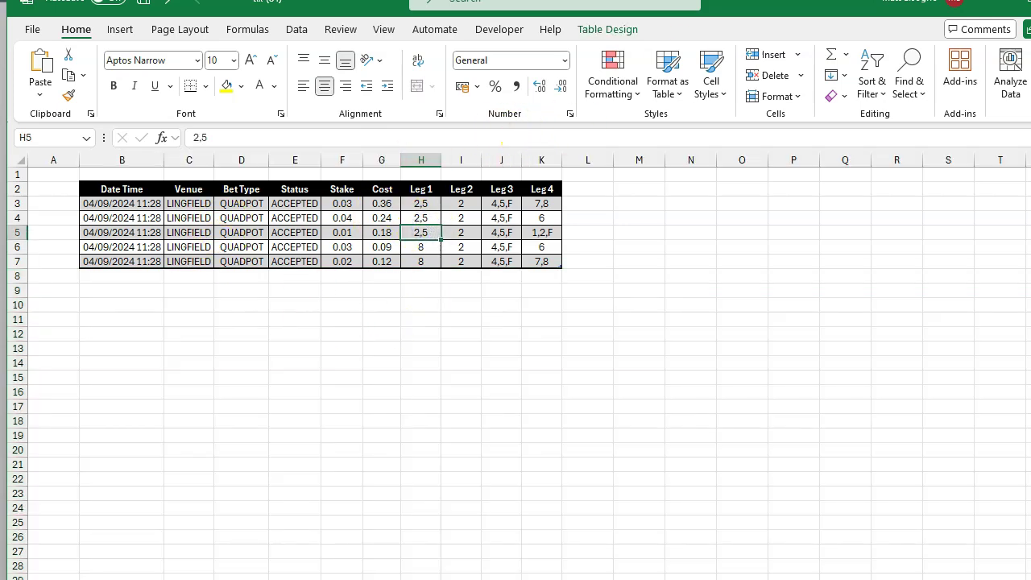
# Step: Close the Quadpot bets workbook and look over the Placepot bets in the tix (85) workbook
pyautogui.hotkey('ctrl', 'w')
pyautogui.click(605, 427)
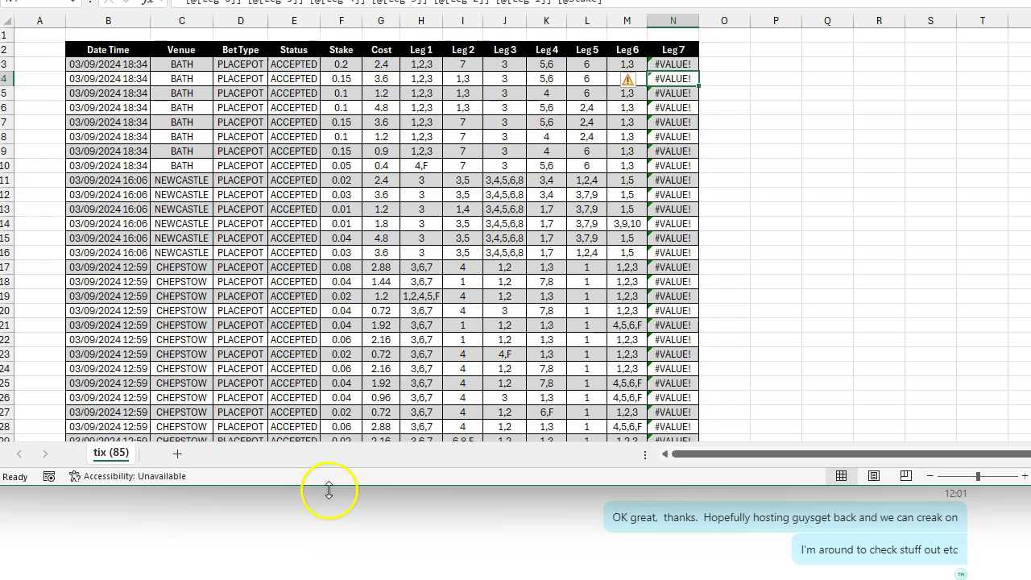
pyautogui.doubleClick(329, 490)
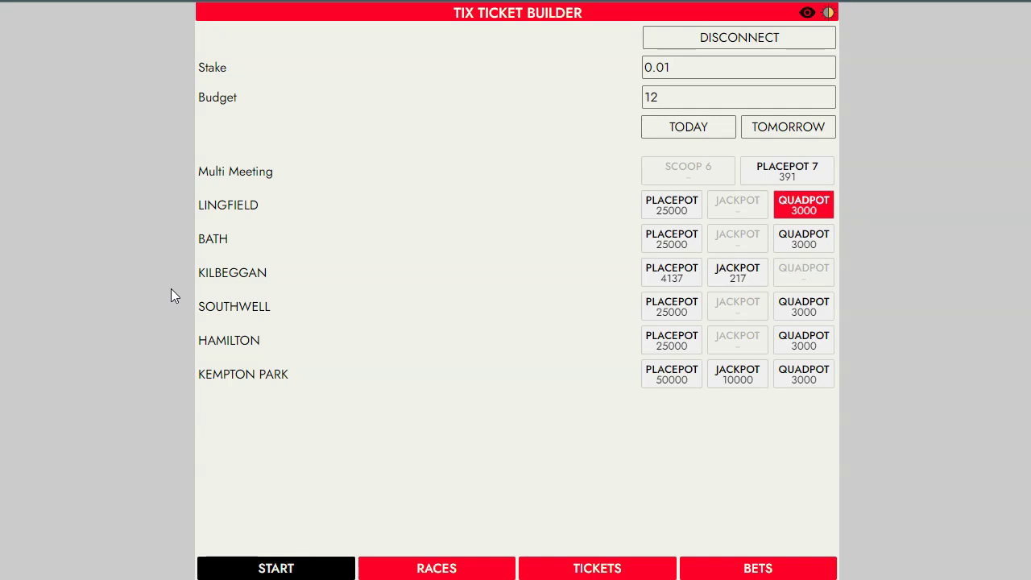
pyautogui.moveTo(178, 287)
pyautogui.mouseDown()
pyautogui.moveTo(228, 291)
pyautogui.moveTo(110, 291)
pyautogui.mouseUp()
pyautogui.click(310, 256)
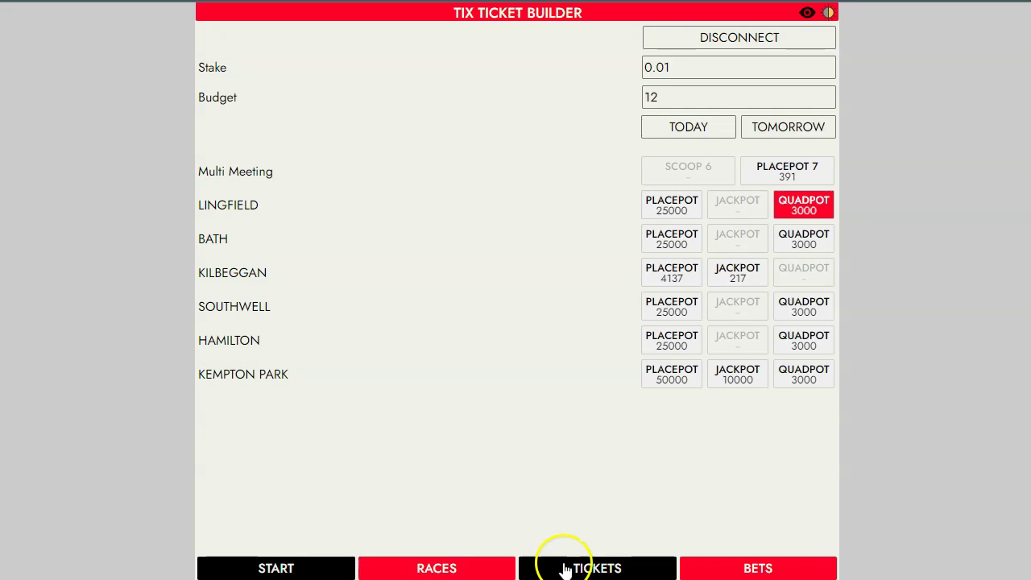
# Step: In leg 4, mark The Ferret and Whoop Whoop as A and clear Mistress Teite, Zinchenko and the unnamed favourite
pyautogui.click(467, 567)
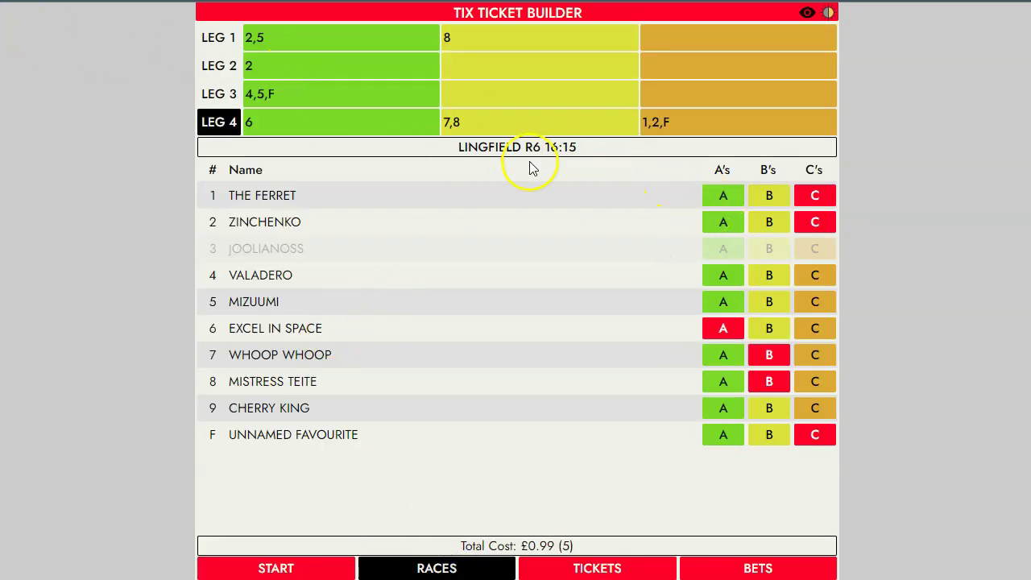
pyautogui.click(719, 197)
pyautogui.click(719, 358)
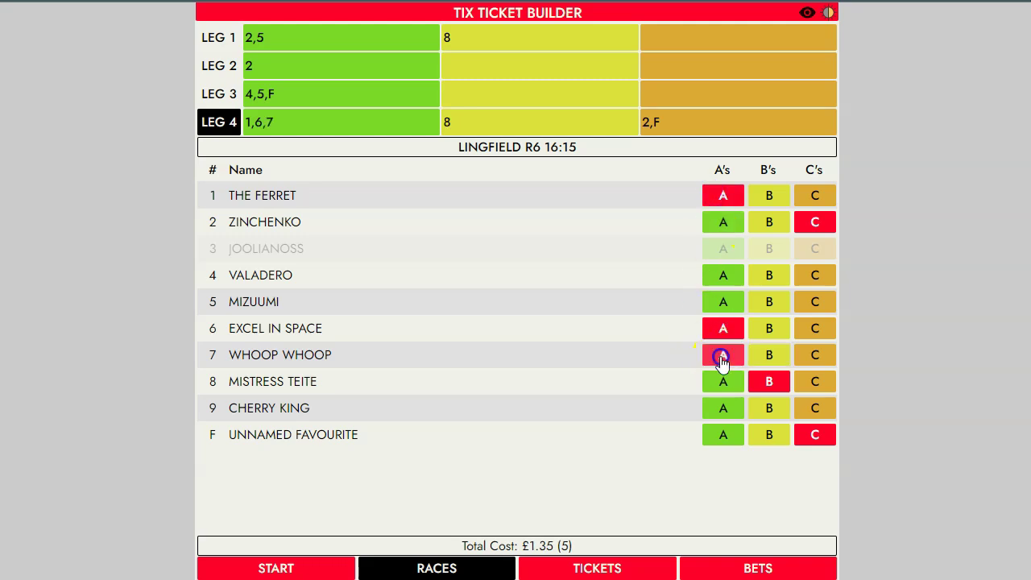
pyautogui.click(757, 384)
pyautogui.click(809, 223)
pyautogui.click(812, 434)
# Step: Mark Marvelously as an A selection in leg 1 and review the generated A's ticket
pyautogui.click(208, 52)
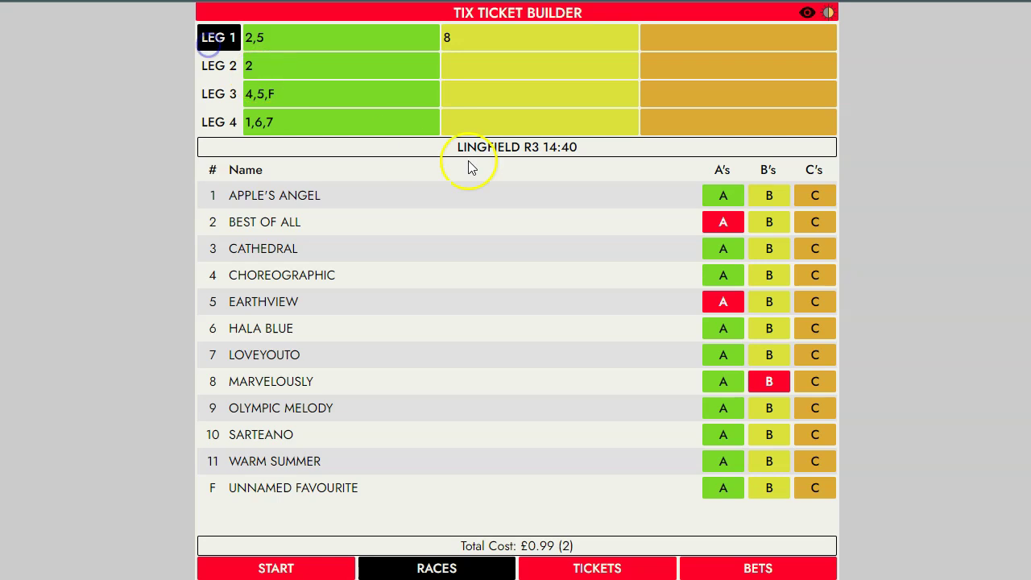
pyautogui.click(722, 383)
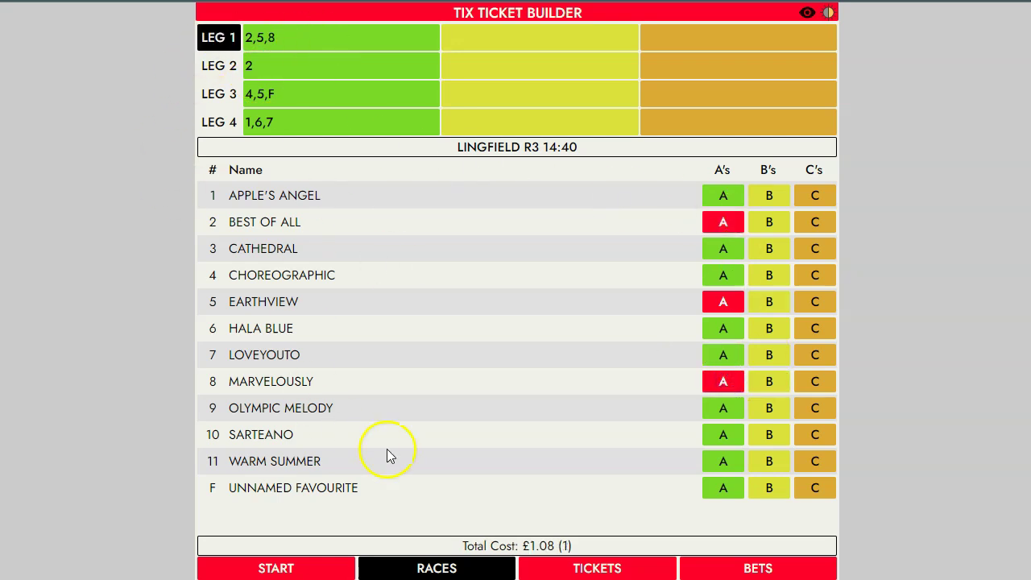
pyautogui.click(594, 567)
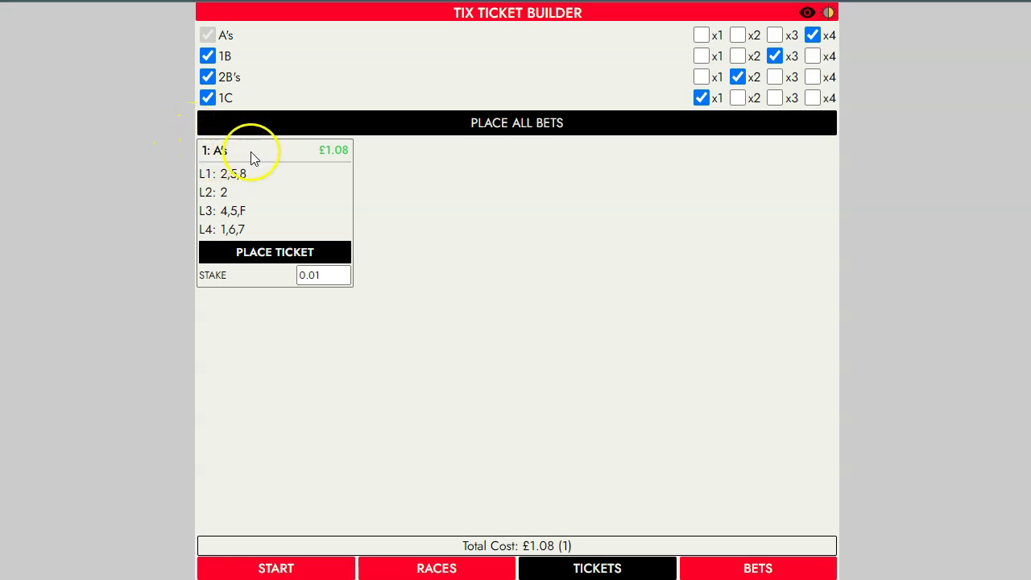
pyautogui.click(272, 568)
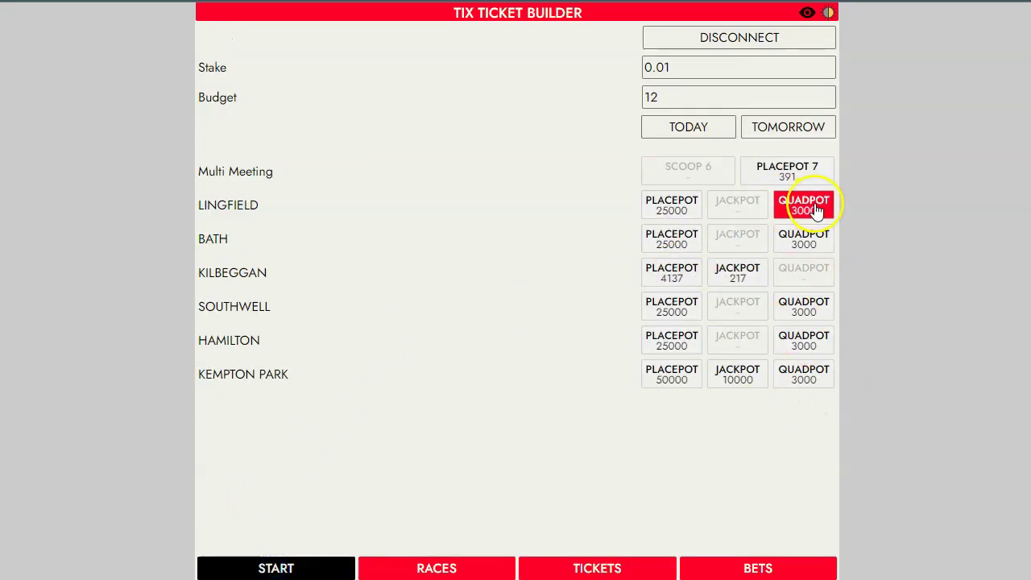